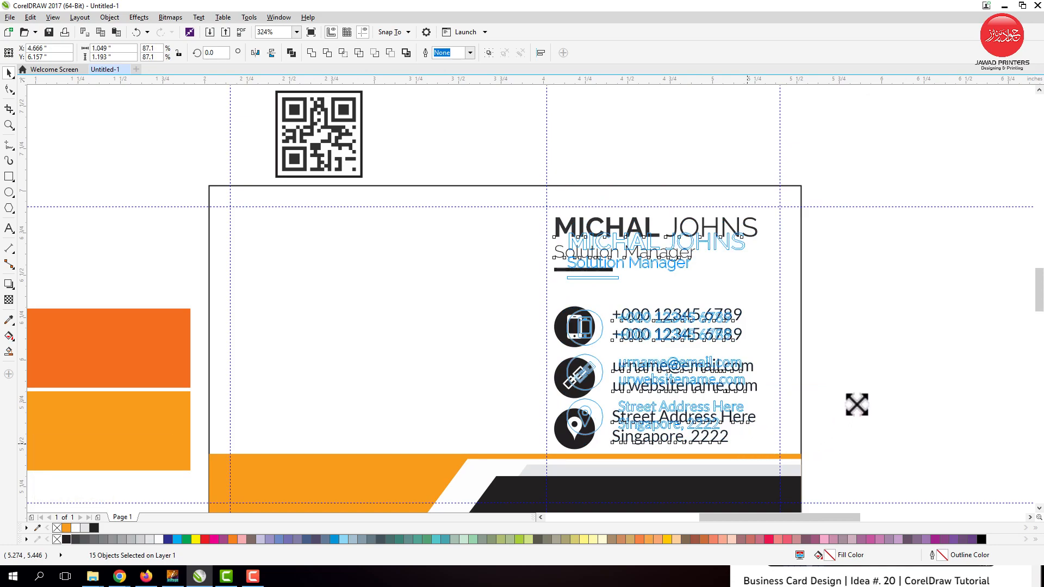
- Scale the name and contact block to about 87.1% and move it slightly closer to the vertical guide beside it
{"action": "left_click_drag", "start_coordinate": [854, 400], "coordinate": [852, 401]}
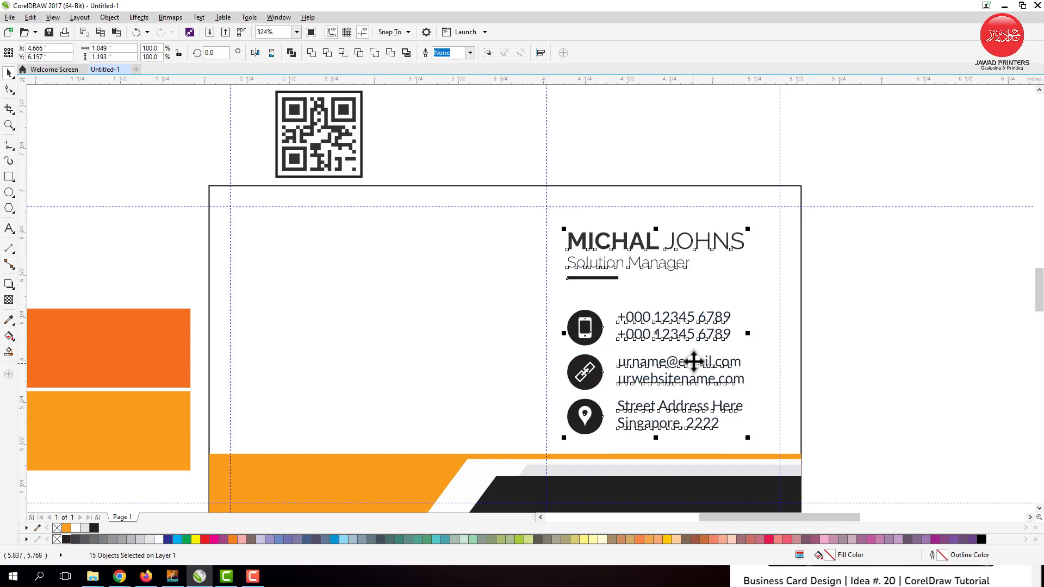
{"action": "left_click_drag", "start_coordinate": [658, 336], "coordinate": [644, 332]}
{"action": "key", "text": "F2"}
{"action": "left_click_drag", "start_coordinate": [515, 291], "coordinate": [705, 466]}
{"action": "left_click", "coordinate": [455, 180]}
{"action": "left_click", "coordinate": [457, 172], "text": "shift"}
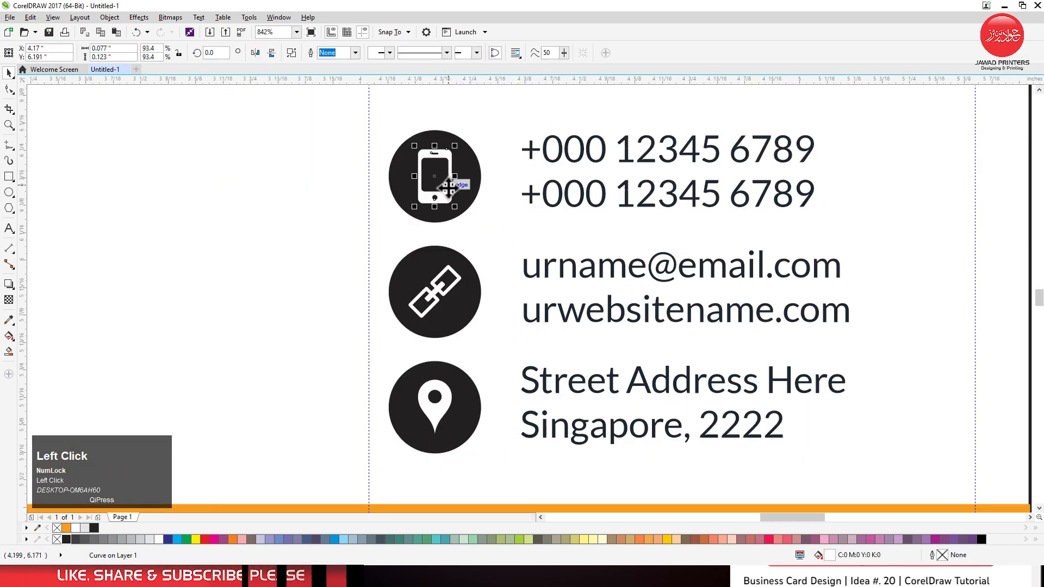
{"action": "scroll", "coordinate": [522, 278], "scroll_direction": "down", "scroll_amount": 4}
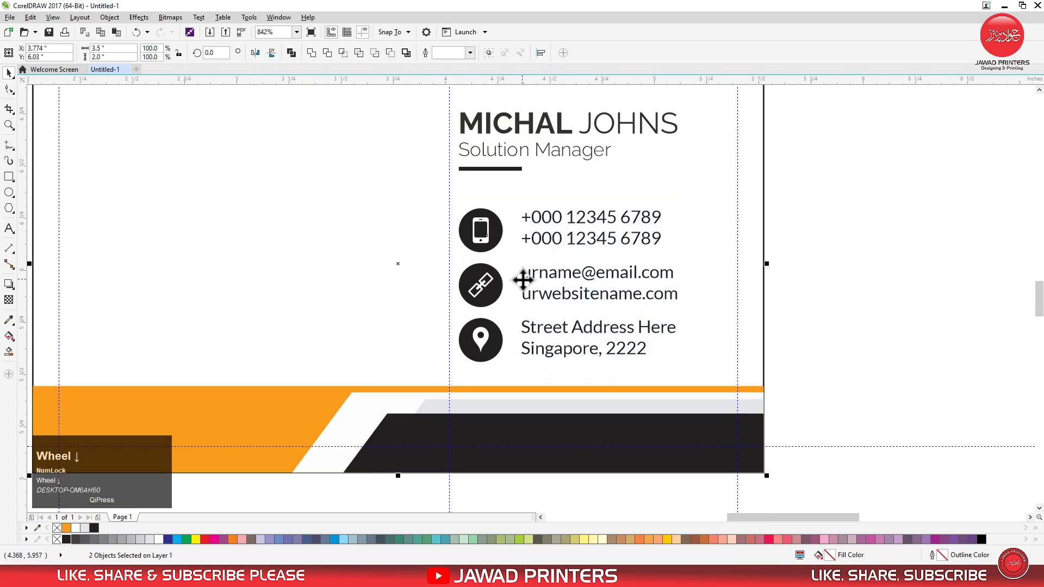
- Bring the contact icons and the phone, email, website and address lines in front of the card background
{"action": "left_click", "coordinate": [624, 278]}
{"action": "left_click_drag", "start_coordinate": [623, 278], "coordinate": [476, 233]}
{"action": "left_click", "coordinate": [657, 186]}
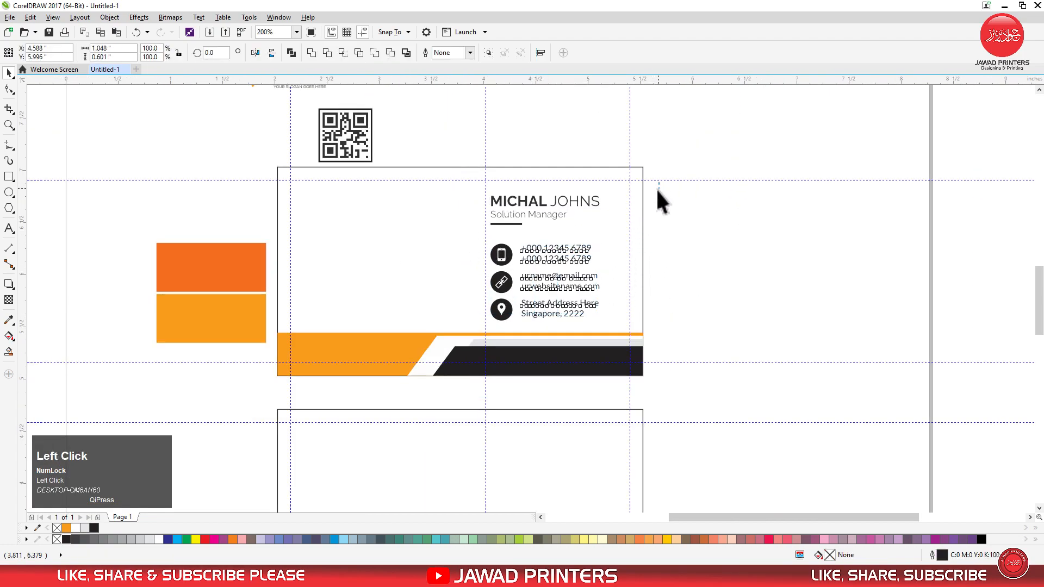
{"action": "left_click_drag", "start_coordinate": [453, 311], "coordinate": [439, 329]}
{"action": "key", "text": "shift+Page_Up"}
- Shrink the phone icon together with its circle from the centre to about 0.137 inches wide
{"action": "key", "text": "F2"}
{"action": "left_click_drag", "start_coordinate": [435, 225], "coordinate": [543, 303]}
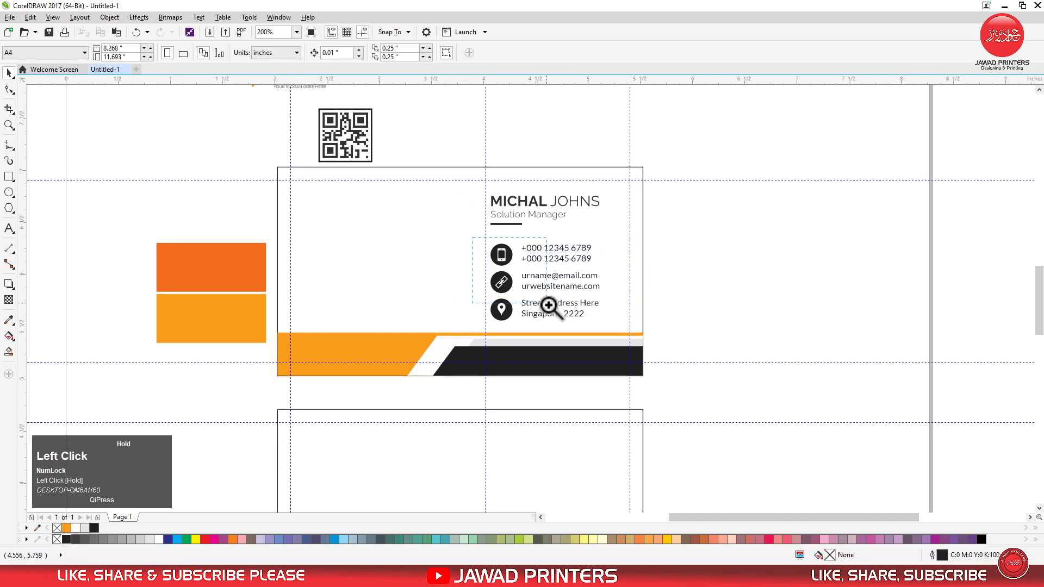
{"action": "left_click", "coordinate": [485, 196]}
{"action": "left_click", "coordinate": [511, 233], "text": "shift"}
{"action": "left_click_drag", "start_coordinate": [510, 236], "coordinate": [487, 217]}
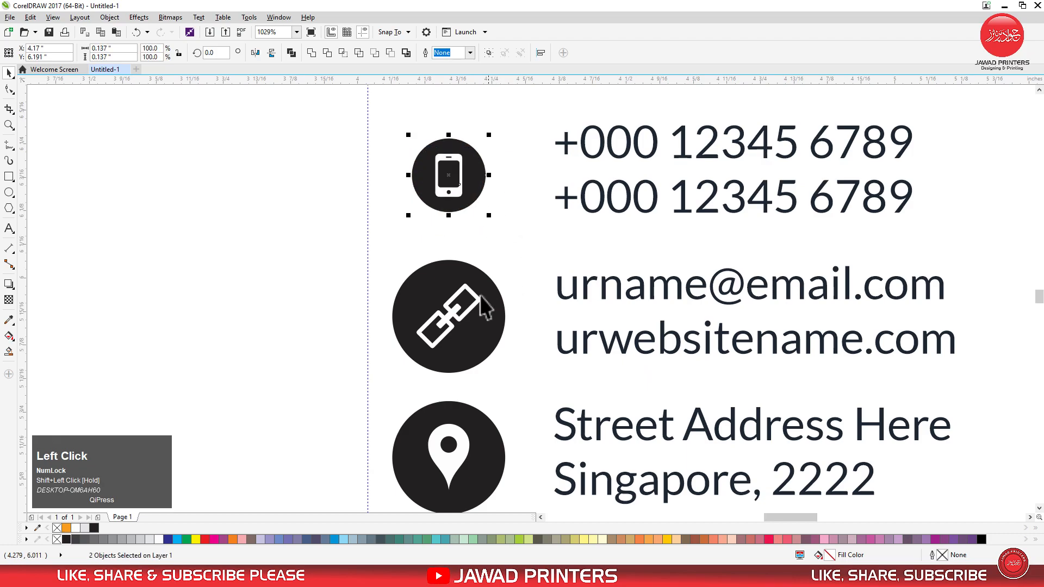
- Repeat the same reduction on the link icon and the location pin, each together with its circle
{"action": "left_click", "coordinate": [486, 329]}
{"action": "left_click", "coordinate": [488, 332], "text": "shift"}
{"action": "key", "text": "ctrl+r"}
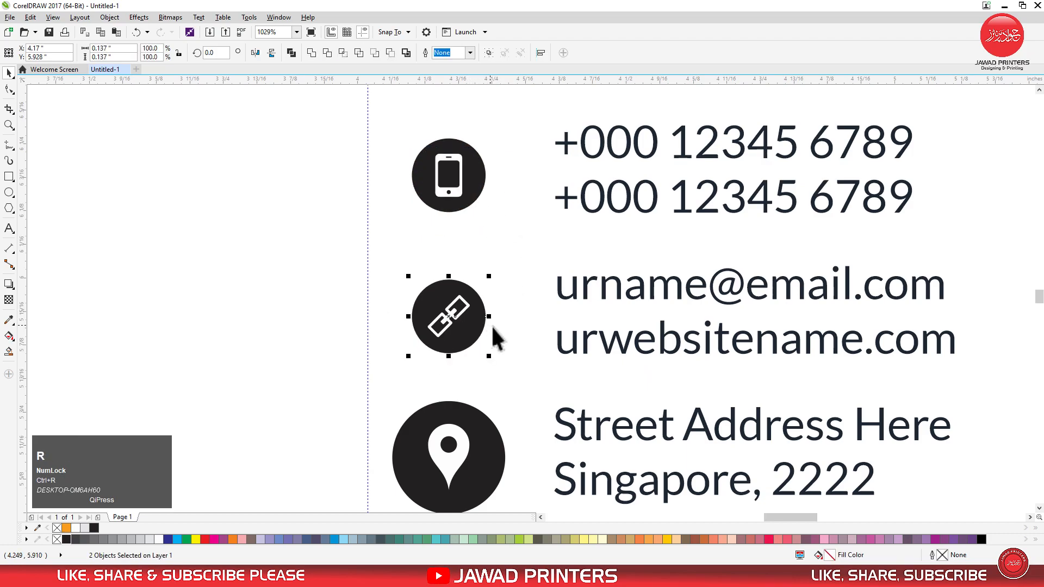
{"action": "left_click", "coordinate": [462, 450]}
{"action": "left_click", "coordinate": [495, 460], "text": "shift"}
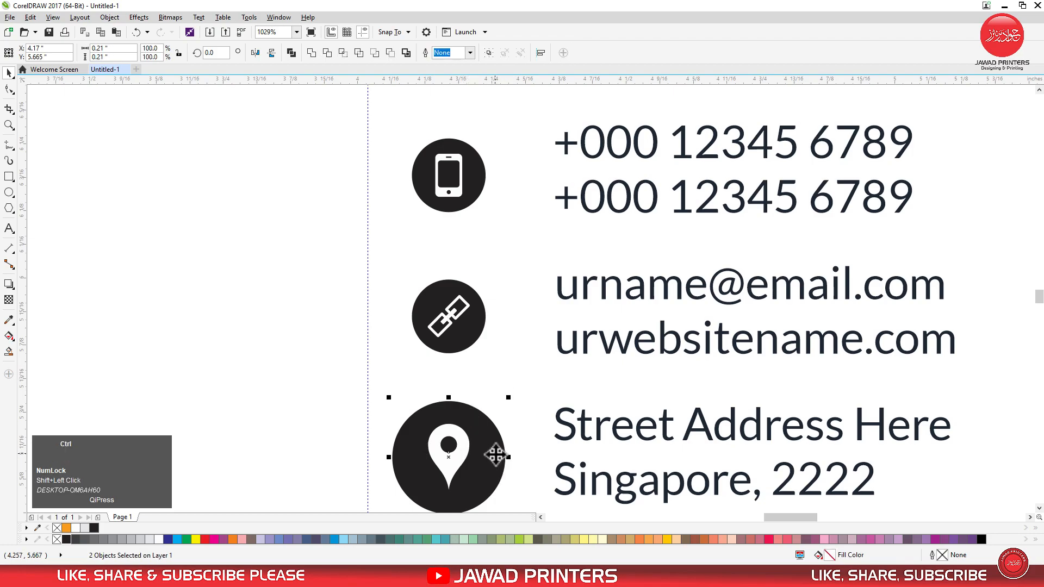
{"action": "key", "text": "ctrl+r"}
{"action": "key", "text": "F3"}
{"action": "key", "text": "F3"}
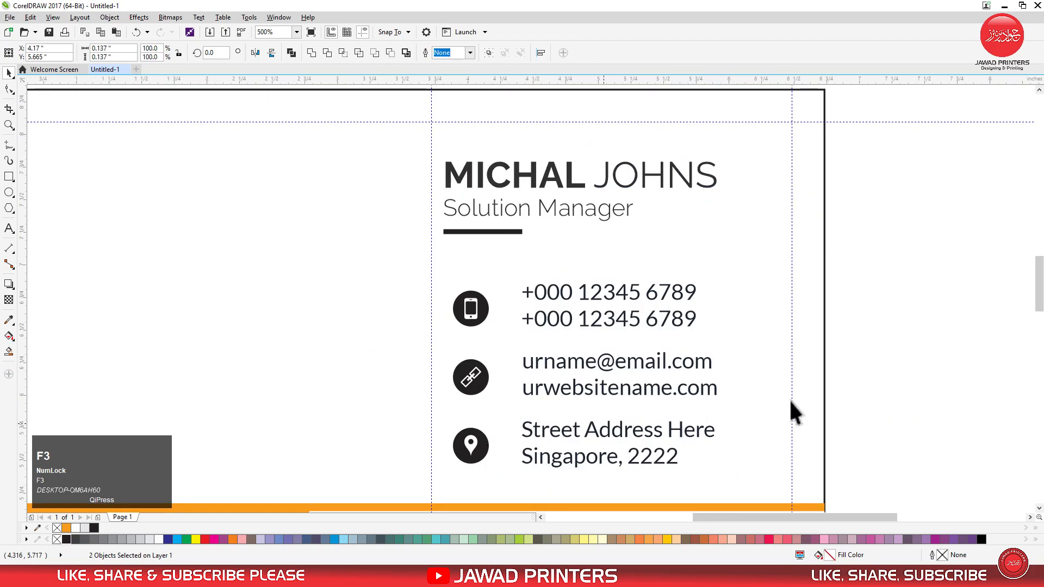
- Fill the phone icon's circle with the sampled dark orange swatch and the location pin's circle with the lighter orange swatch
{"action": "left_click", "coordinate": [308, 403]}
{"action": "key", "text": "F2"}
{"action": "left_click_drag", "start_coordinate": [58, 315], "coordinate": [610, 512]}
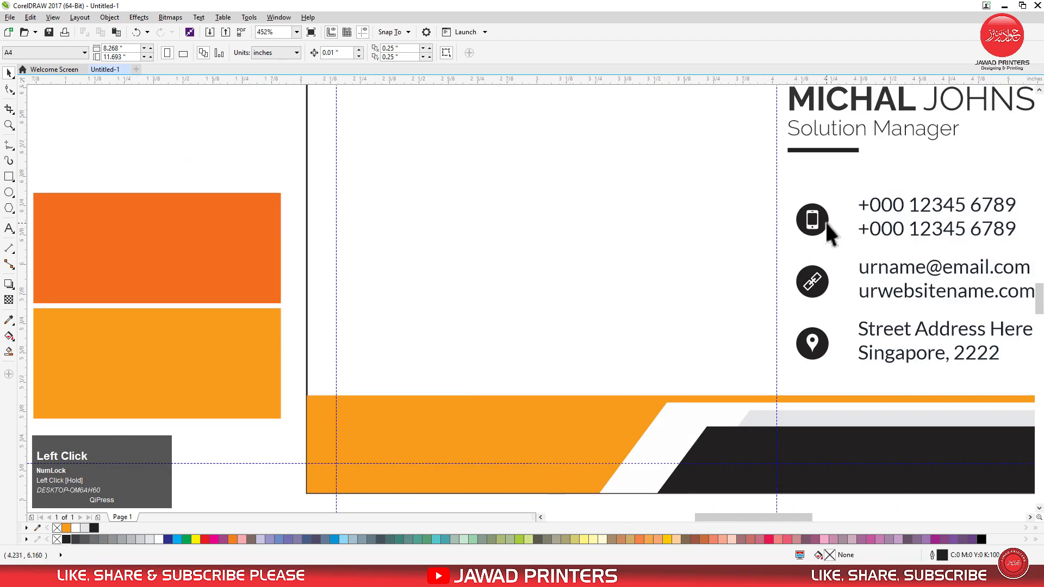
{"action": "left_click", "coordinate": [826, 225]}
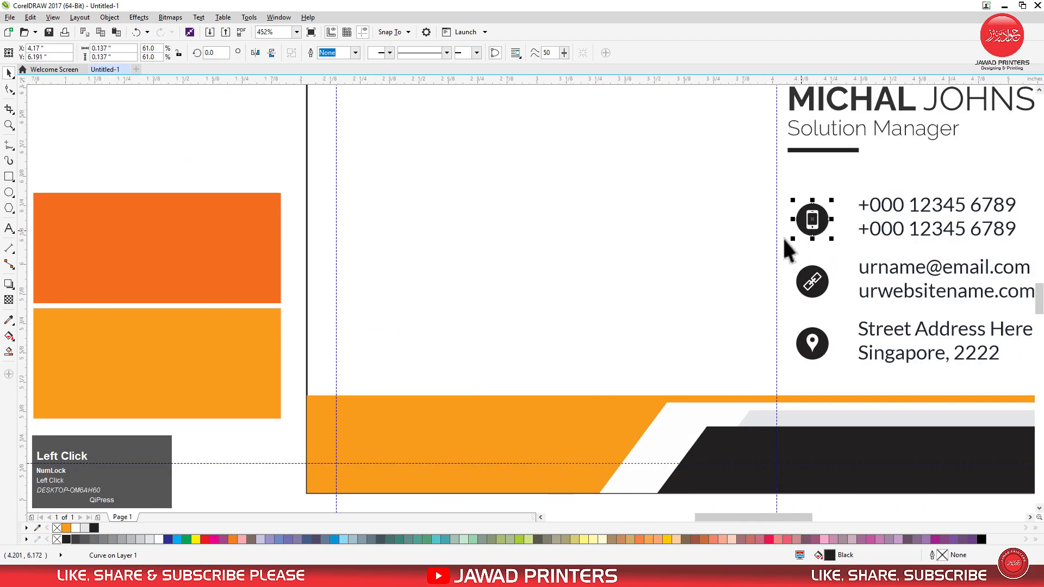
{"action": "left_click", "coordinate": [9, 321]}
{"action": "left_click", "coordinate": [142, 277]}
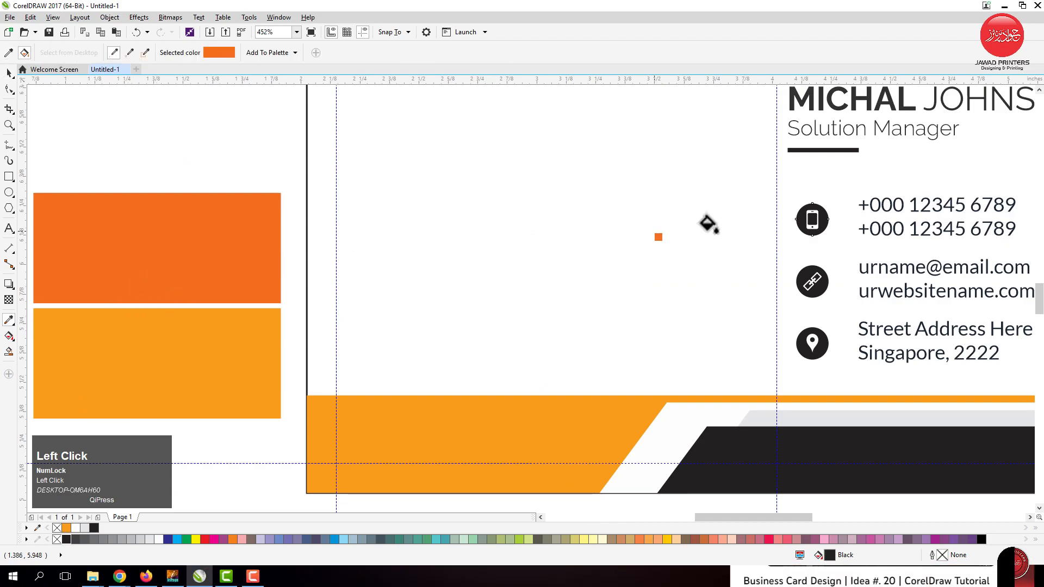
{"action": "left_click", "coordinate": [816, 219]}
{"action": "key", "text": "space"}
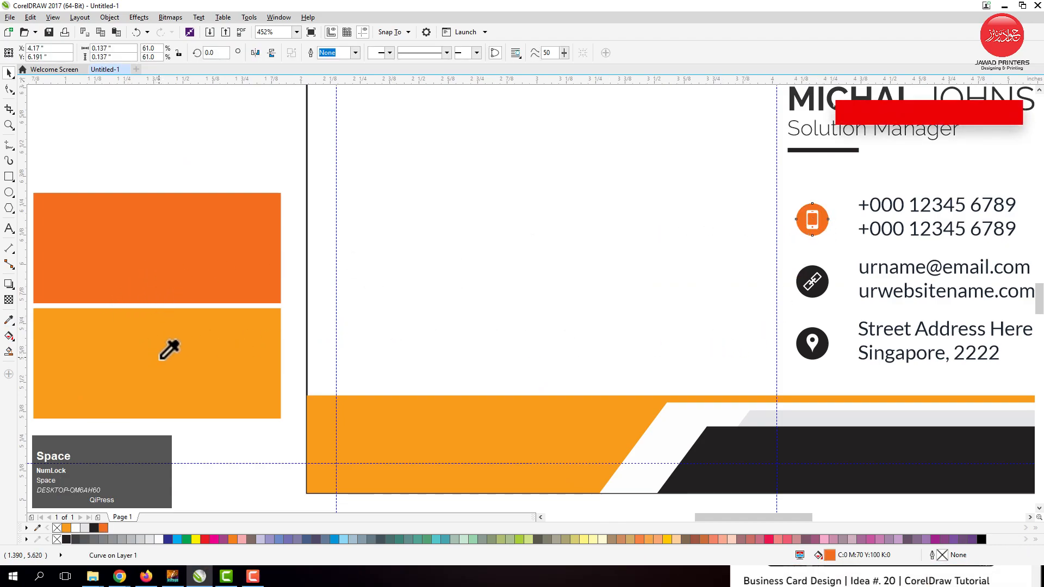
{"action": "left_click", "coordinate": [160, 356]}
{"action": "left_click", "coordinate": [820, 343]}
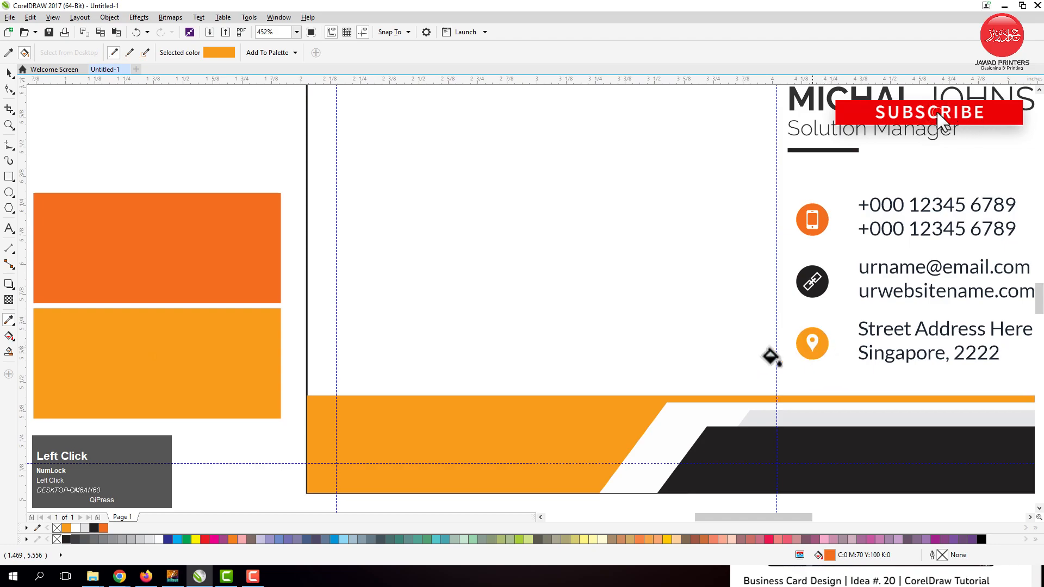
- Fill the link icon's circle and the light grey stripe in the card's footer with 20% black
{"action": "left_click", "coordinate": [10, 72]}
{"action": "key", "text": "space"}
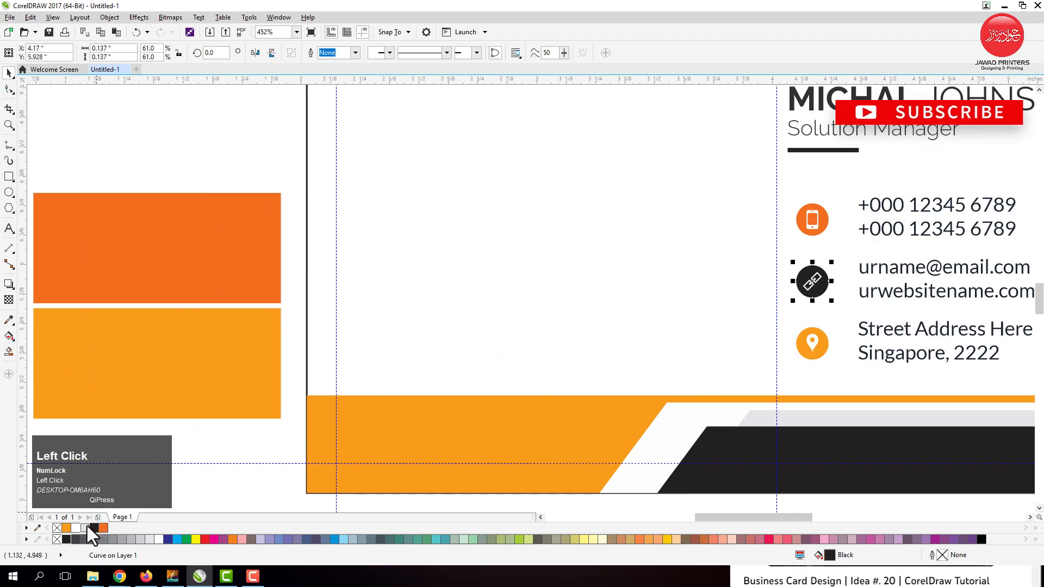
{"action": "left_click", "coordinate": [140, 539]}
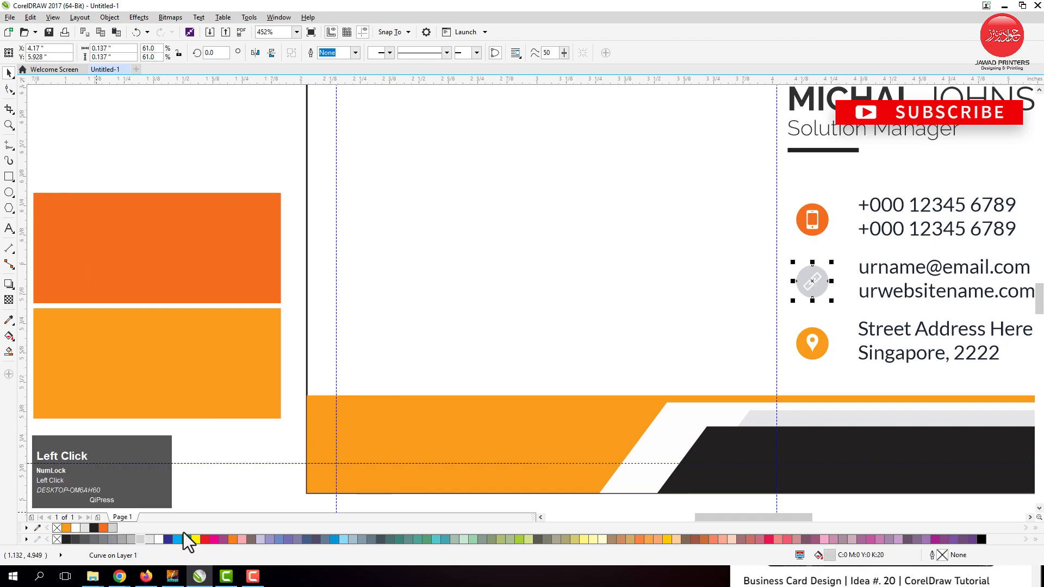
{"action": "left_click", "coordinate": [742, 422]}
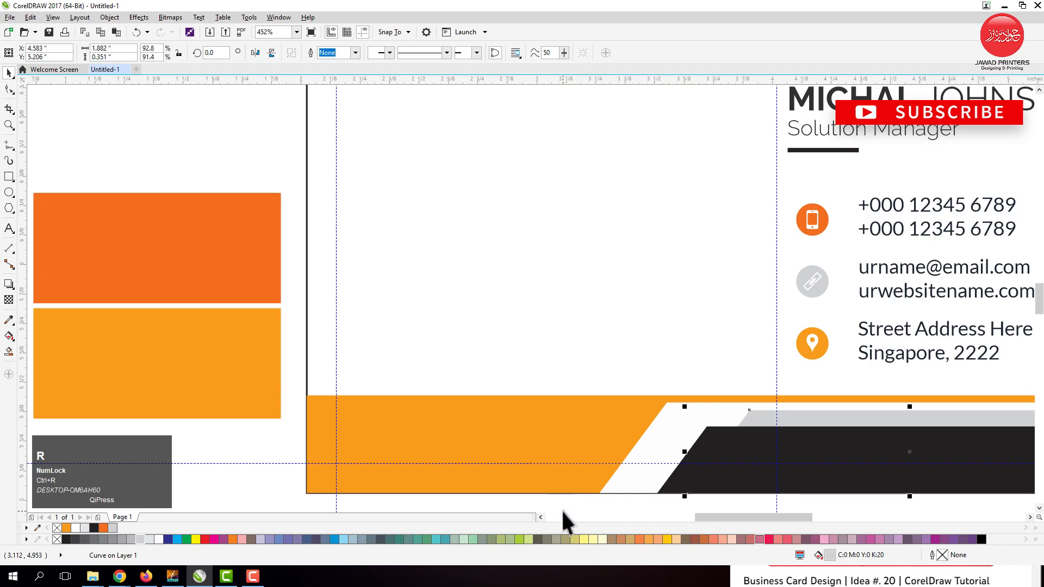
{"action": "key", "text": "F3"}
{"action": "left_click", "coordinate": [936, 380]}
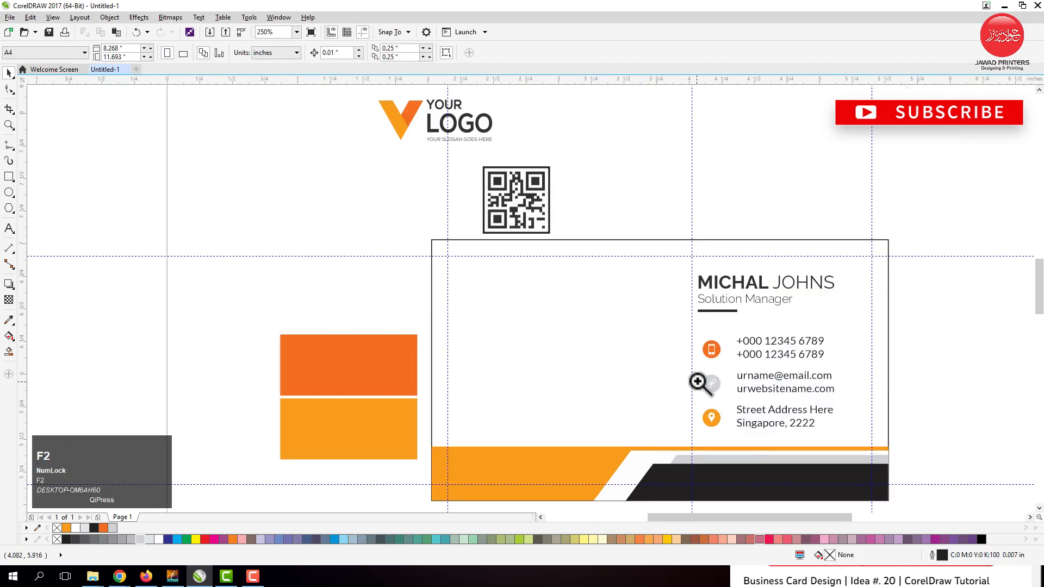
- Fill the link icon inside the grey circle with black
{"action": "key", "text": "F2"}
{"action": "left_click_drag", "start_coordinate": [688, 359], "coordinate": [764, 417]}
{"action": "left_click", "coordinate": [417, 268]}
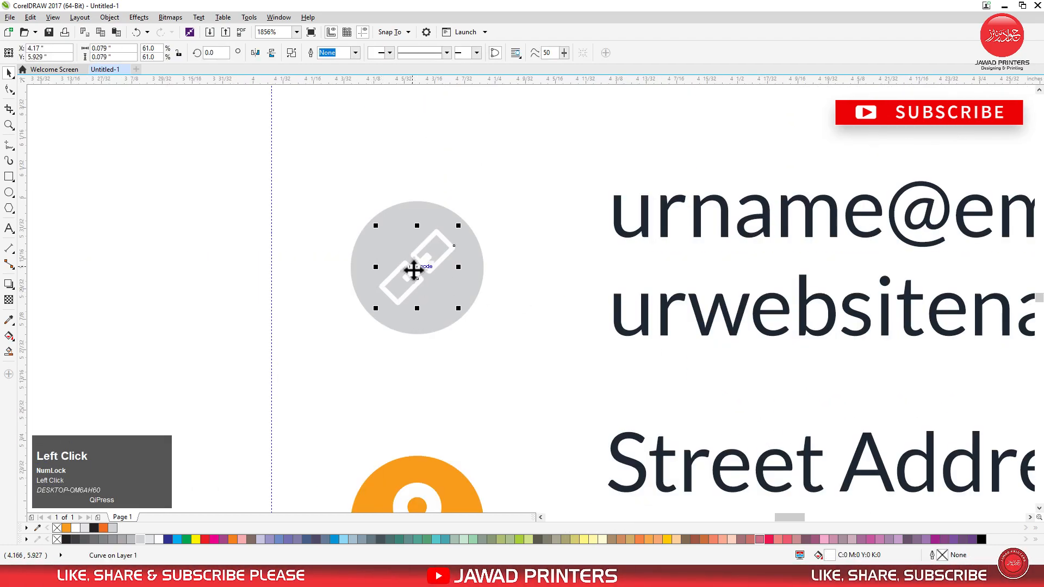
{"action": "left_click", "coordinate": [93, 527]}
{"action": "key", "text": "F3"}
{"action": "key", "text": "F3"}
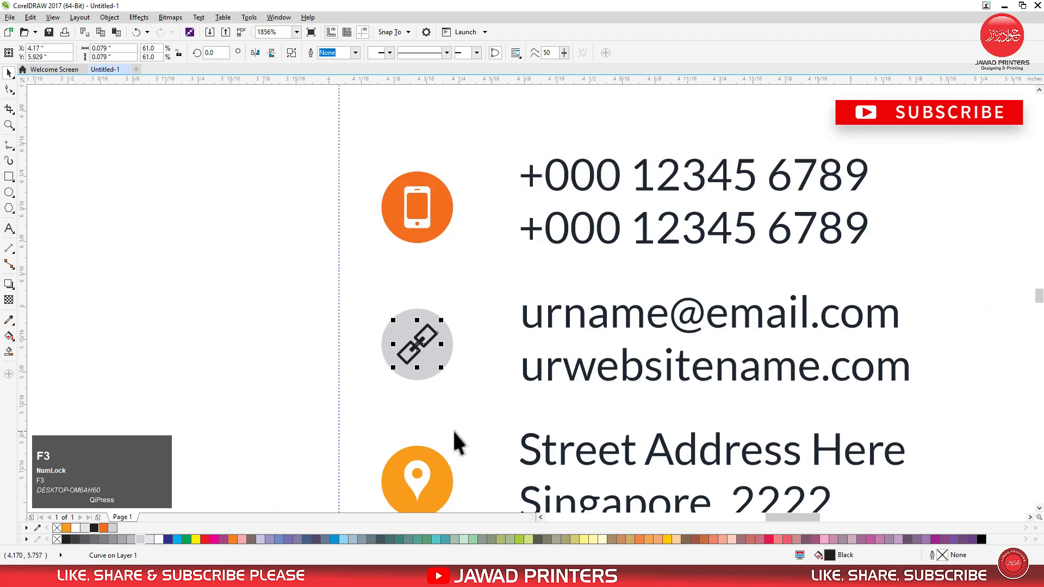
- Left-align the six contact text lines with each other, and likewise the name, job title and underline
{"action": "left_click", "coordinate": [809, 361]}
{"action": "left_click_drag", "start_coordinate": [854, 272], "coordinate": [463, 484]}
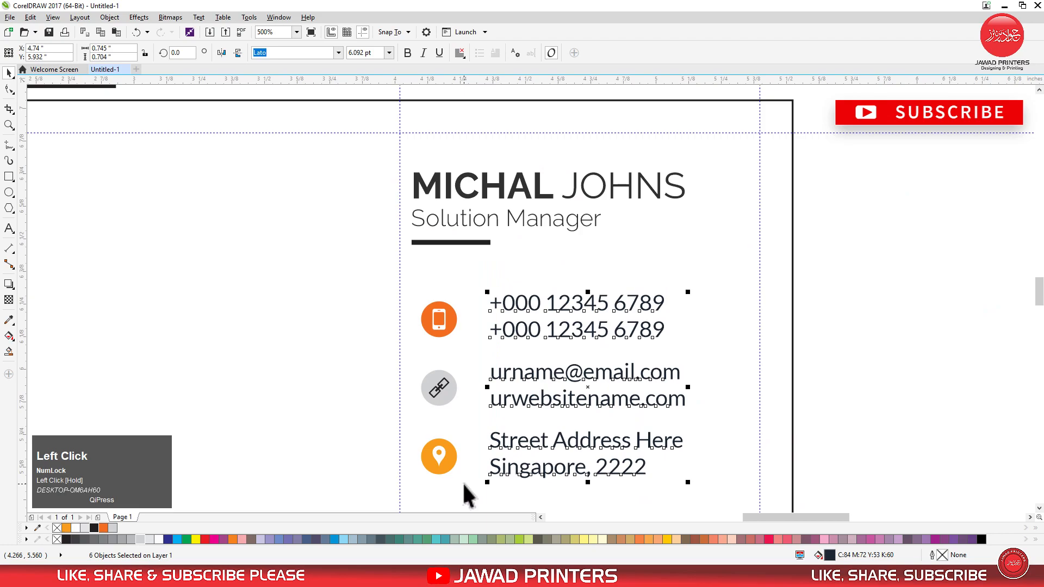
{"action": "left_click", "coordinate": [882, 299]}
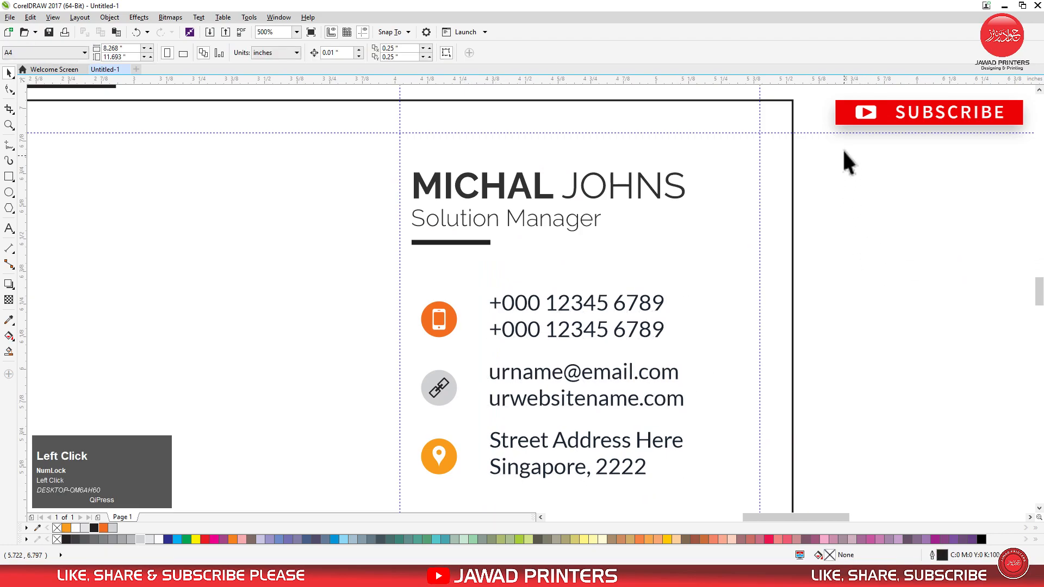
{"action": "left_click_drag", "start_coordinate": [411, 271], "coordinate": [390, 266]}
{"action": "left_click", "coordinate": [920, 275]}
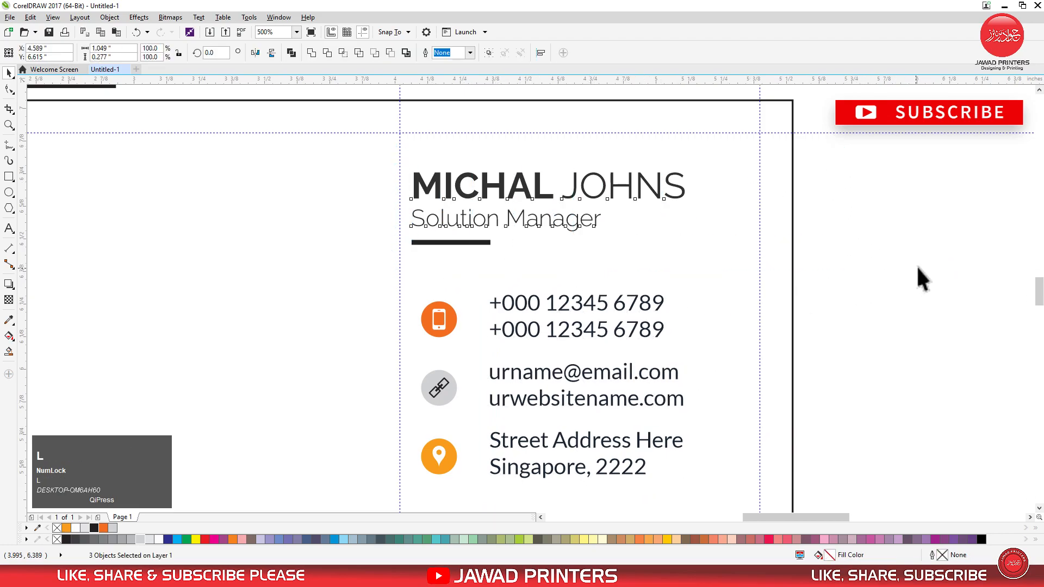
- Fill the line under the job title with orange C0 M70 Y100 K0 and left-align the name, title and line with the phone circle
{"action": "left_click", "coordinate": [487, 242]}
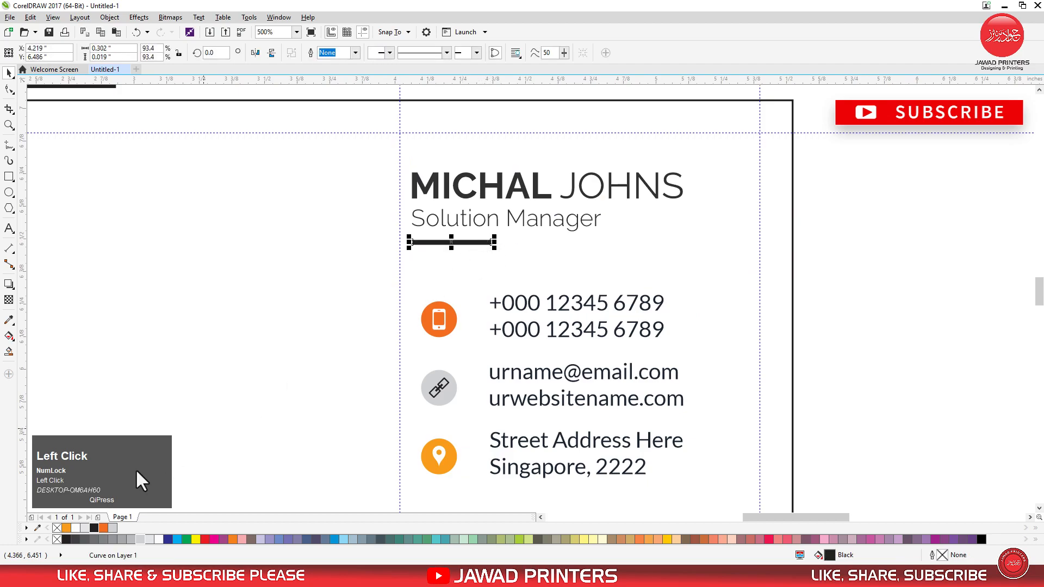
{"action": "left_click", "coordinate": [103, 527]}
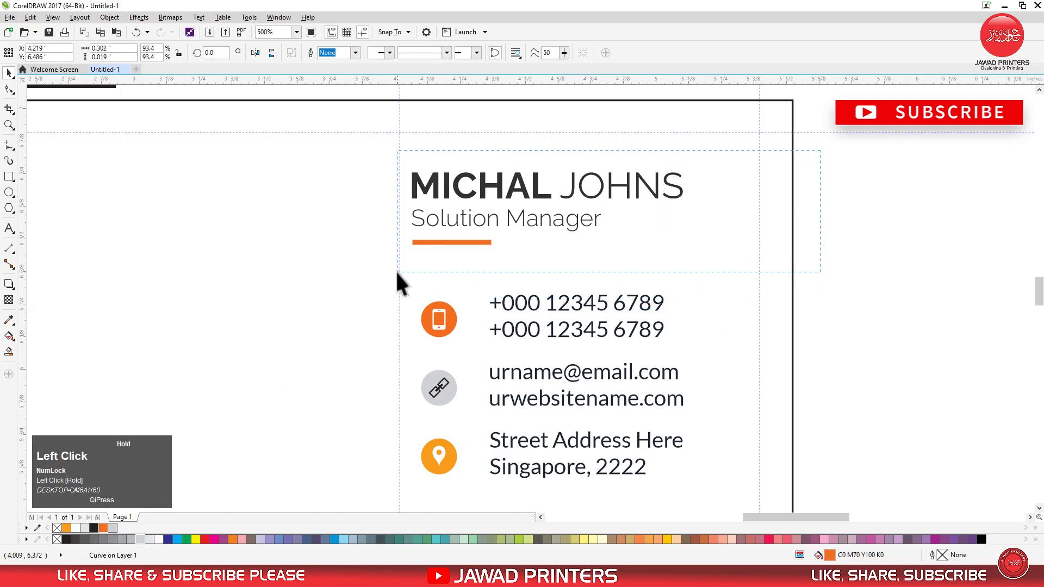
{"action": "left_click_drag", "start_coordinate": [377, 252], "coordinate": [378, 253]}
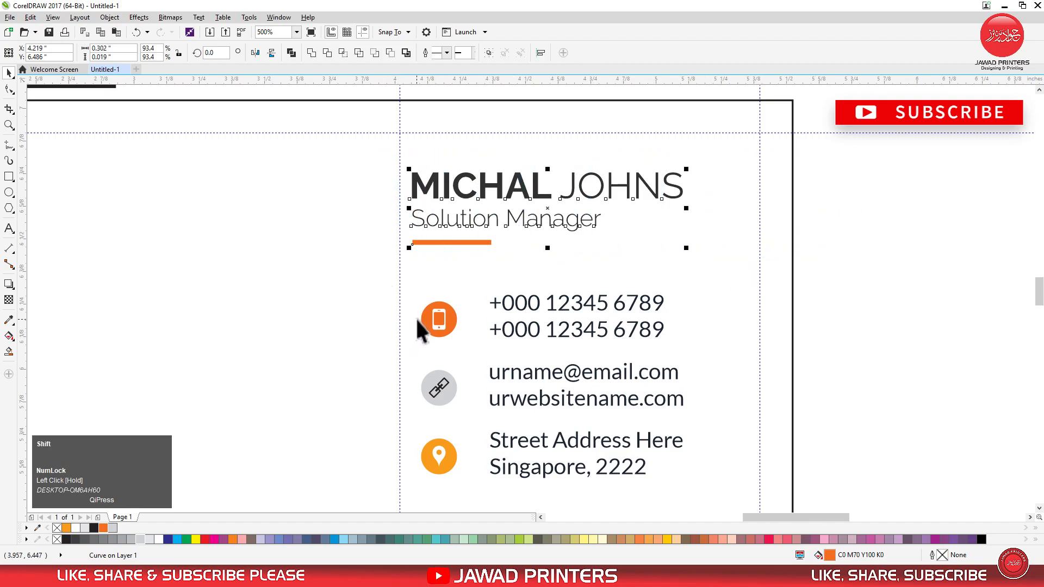
{"action": "left_click", "coordinate": [433, 317], "text": "shift"}
{"action": "key", "text": "l"}
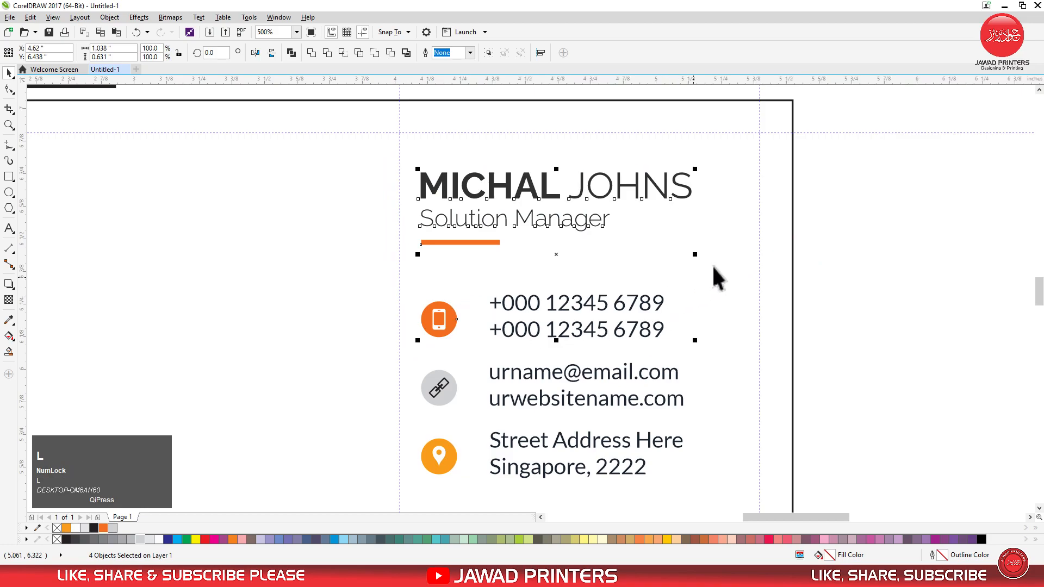
- Nudge the whole name and contact block slightly down and to the left on the card
{"action": "left_click_drag", "start_coordinate": [820, 155], "coordinate": [419, 484]}
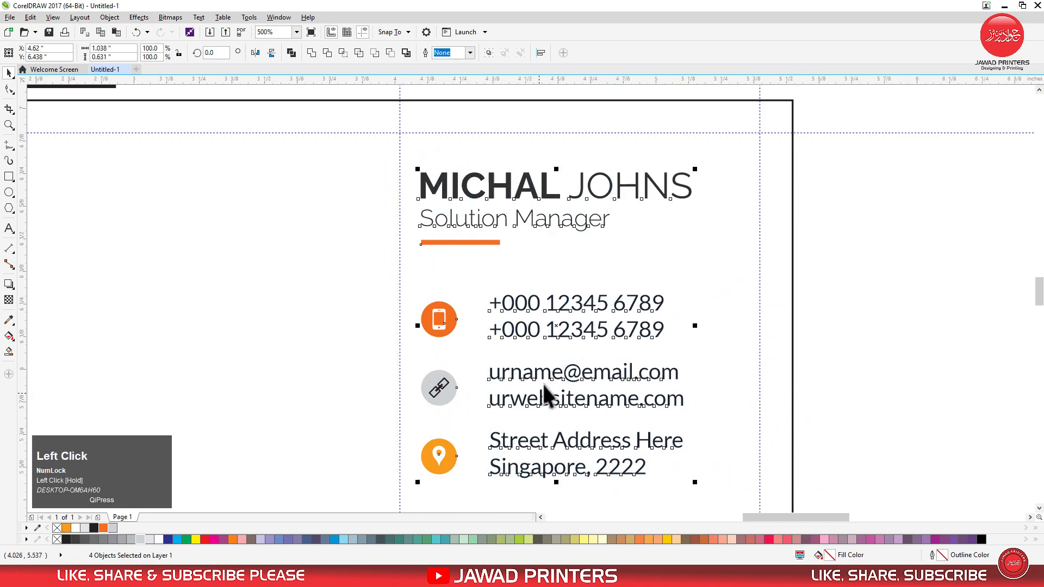
{"action": "scroll", "coordinate": [545, 383], "scroll_direction": "down", "scroll_amount": 2}
{"action": "key", "text": "Down"}
{"action": "key", "text": "Down"}
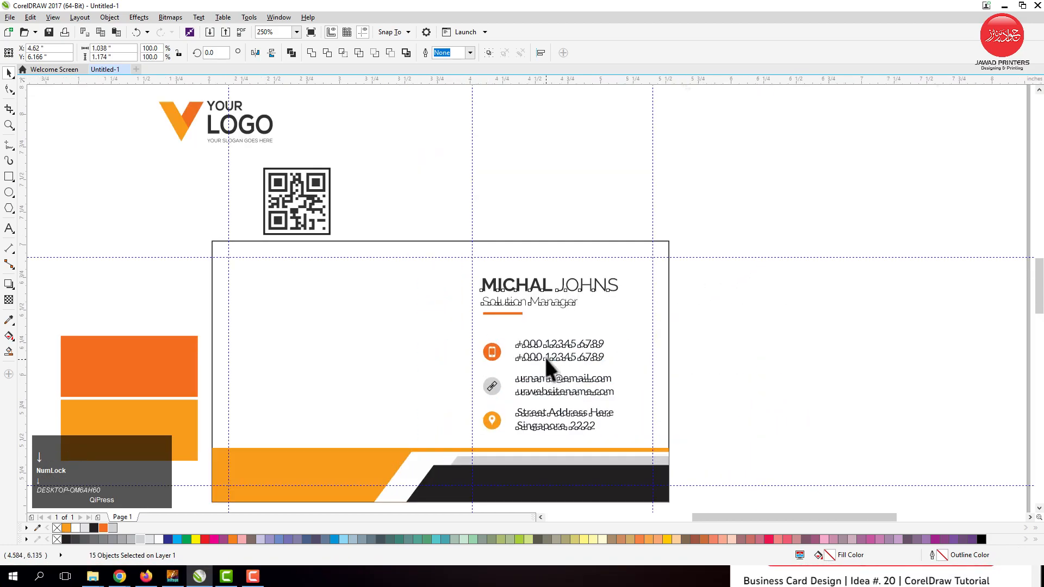
{"action": "key", "text": "Down"}
{"action": "key", "text": "Down"}
{"action": "key", "text": "Down"}
{"action": "key", "text": "Left"}
{"action": "key", "text": "Left"}
{"action": "key", "text": "Left"}
{"action": "key", "text": "Left"}
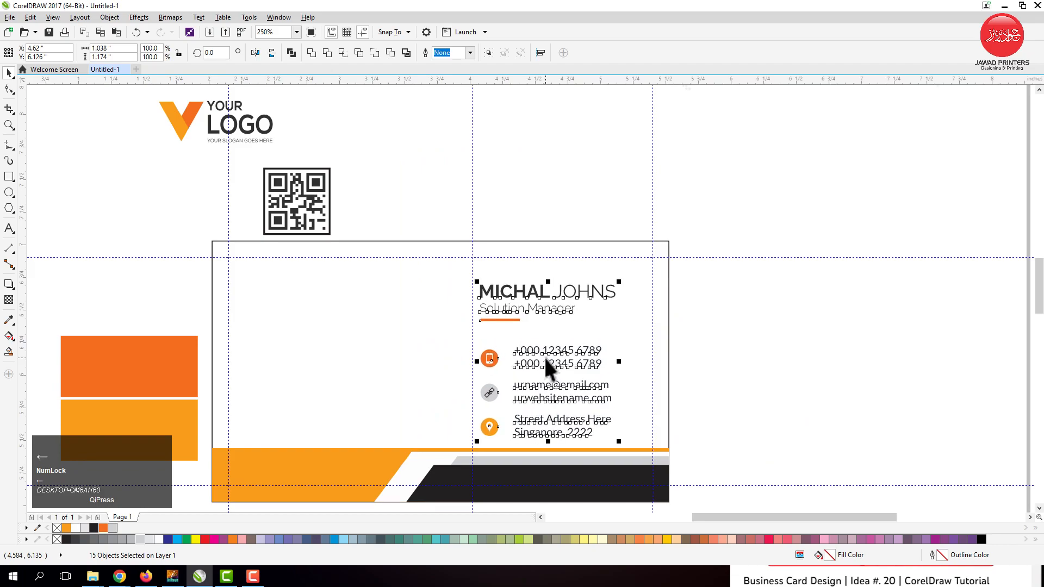
{"action": "left_click", "coordinate": [752, 380]}
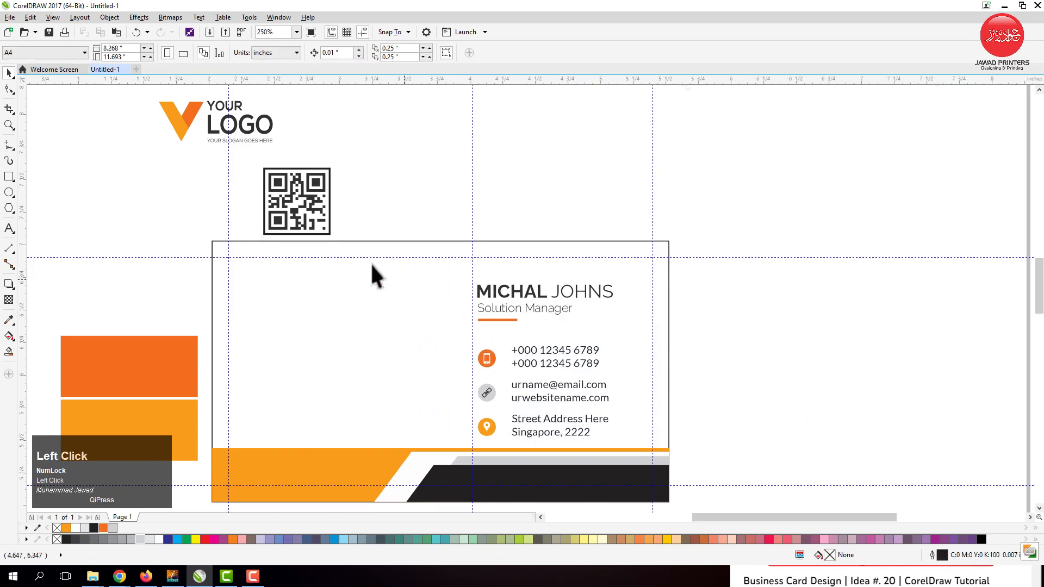
- Move the QR code with its frame onto the card just above the orange footer area and bring it to the front
{"action": "left_click_drag", "start_coordinate": [257, 160], "coordinate": [348, 239]}
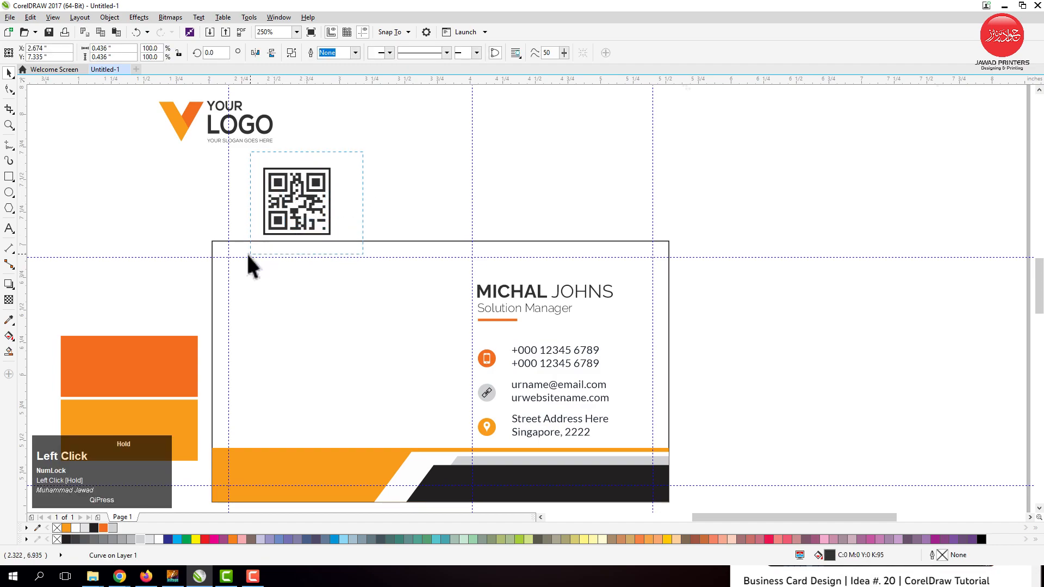
{"action": "left_click_drag", "start_coordinate": [247, 254], "coordinate": [249, 253]}
{"action": "left_click_drag", "start_coordinate": [297, 206], "coordinate": [303, 406]}
{"action": "key", "text": "shift+Page_Up"}
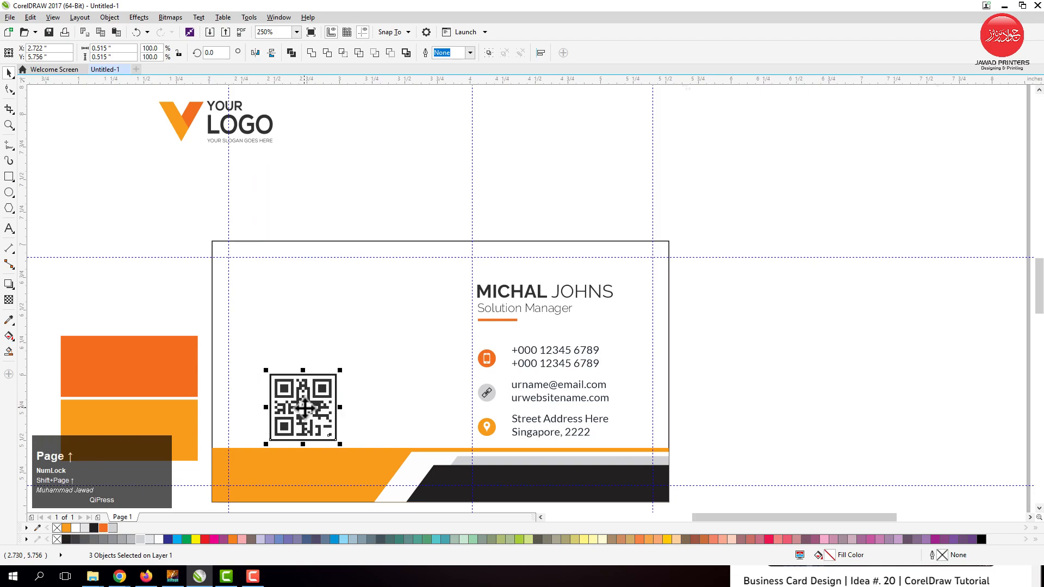
{"action": "left_click", "coordinate": [398, 405]}
- Fill the QR code's square frame with orange C0 M70 Y100 K0
{"action": "key", "text": "F2"}
{"action": "left_click_drag", "start_coordinate": [160, 324], "coordinate": [398, 475]}
{"action": "left_click", "coordinate": [521, 229]}
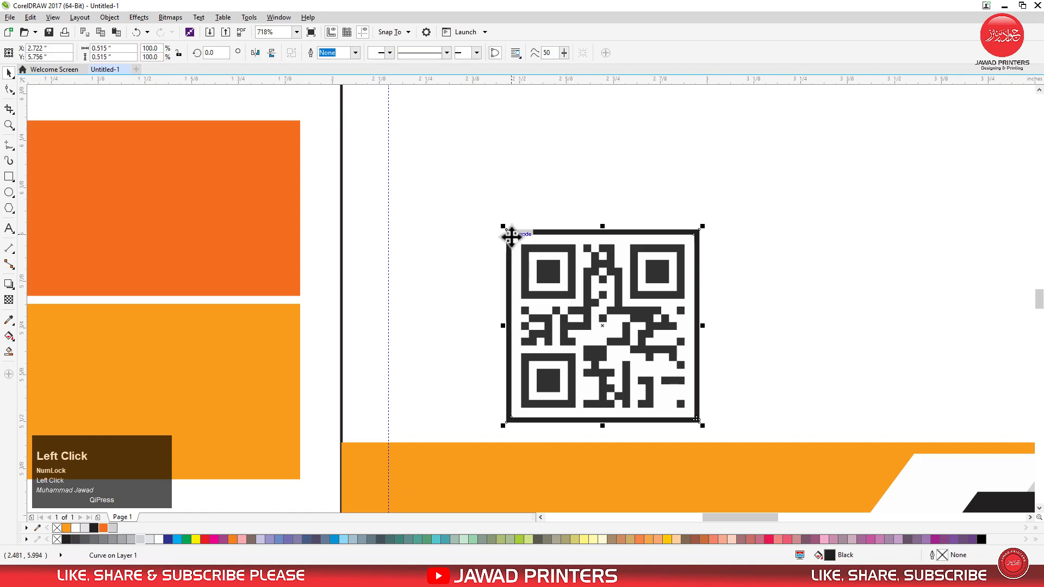
{"action": "left_click", "coordinate": [103, 527]}
{"action": "key", "text": "F3"}
{"action": "key", "text": "F3"}
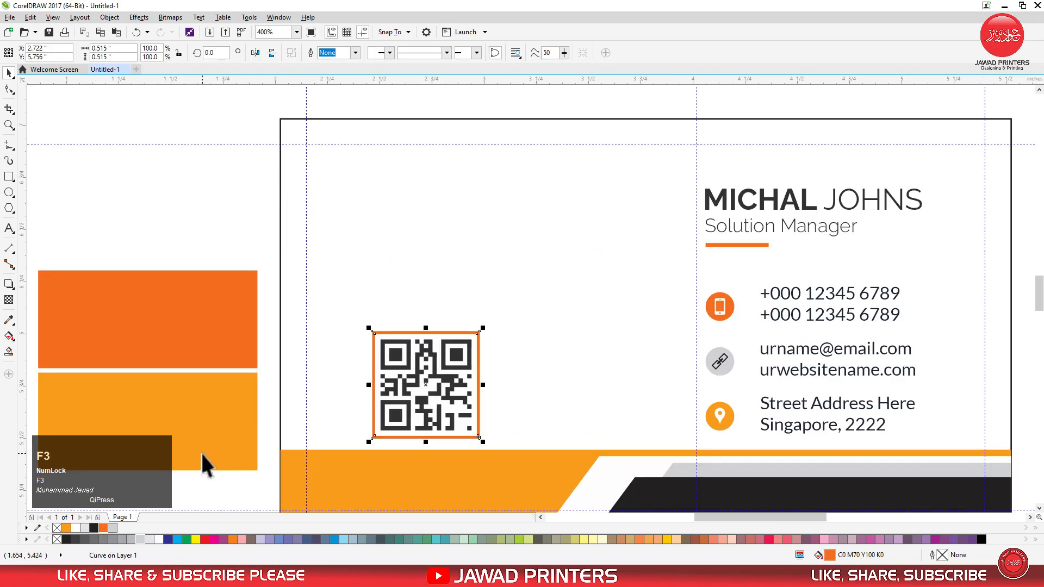
- Move the two orange colour swatches farther from the card and shift the framed QR code slightly to the right
{"action": "left_click_drag", "start_coordinate": [114, 350], "coordinate": [217, 447]}
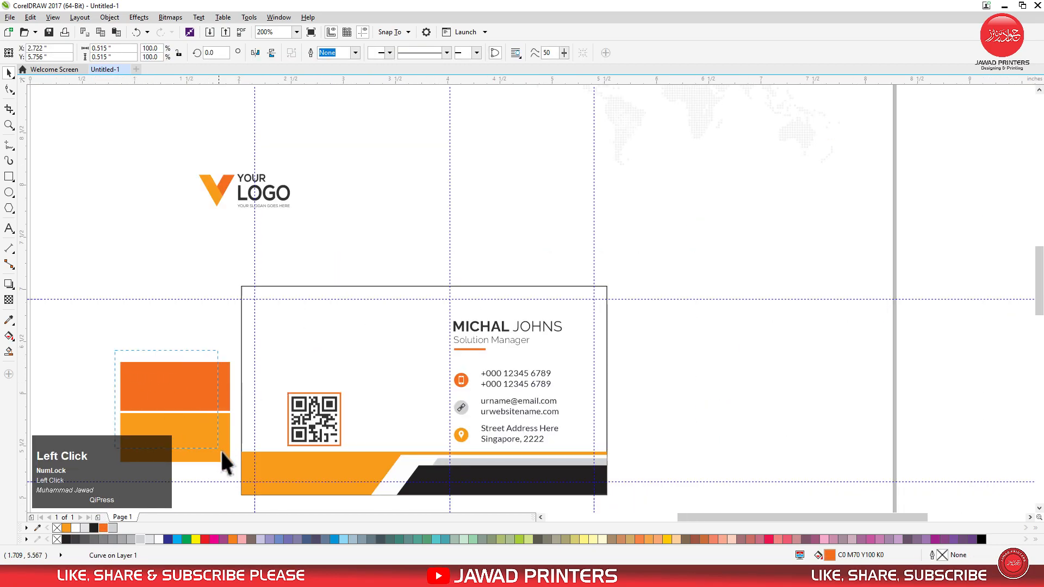
{"action": "left_click_drag", "start_coordinate": [121, 409], "coordinate": [86, 380]}
{"action": "left_click_drag", "start_coordinate": [339, 442], "coordinate": [325, 416]}
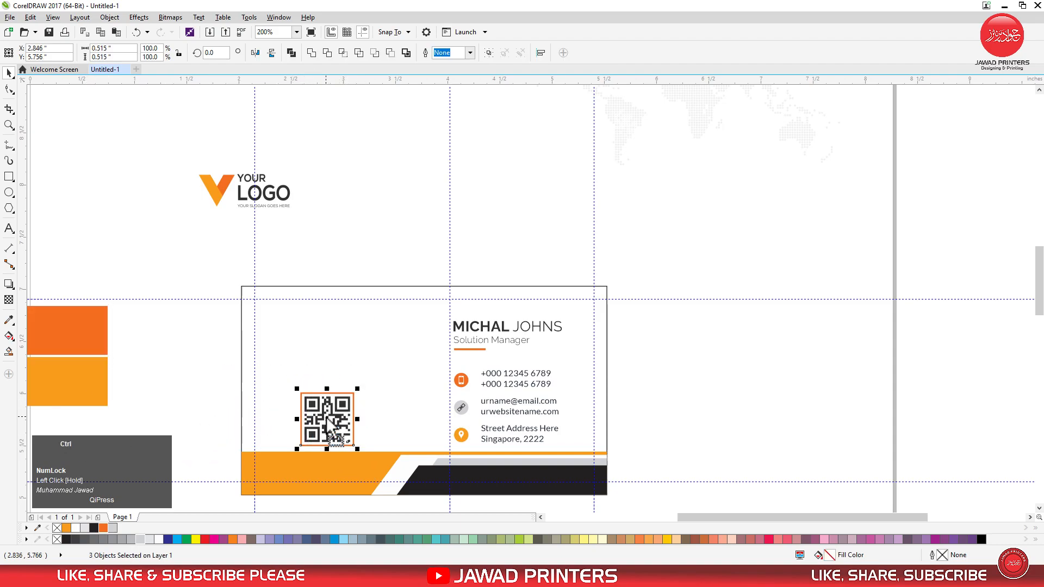
- Move the logo onto the front card above the QR code and group all of its objects
{"action": "left_click_drag", "start_coordinate": [181, 157], "coordinate": [315, 225]}
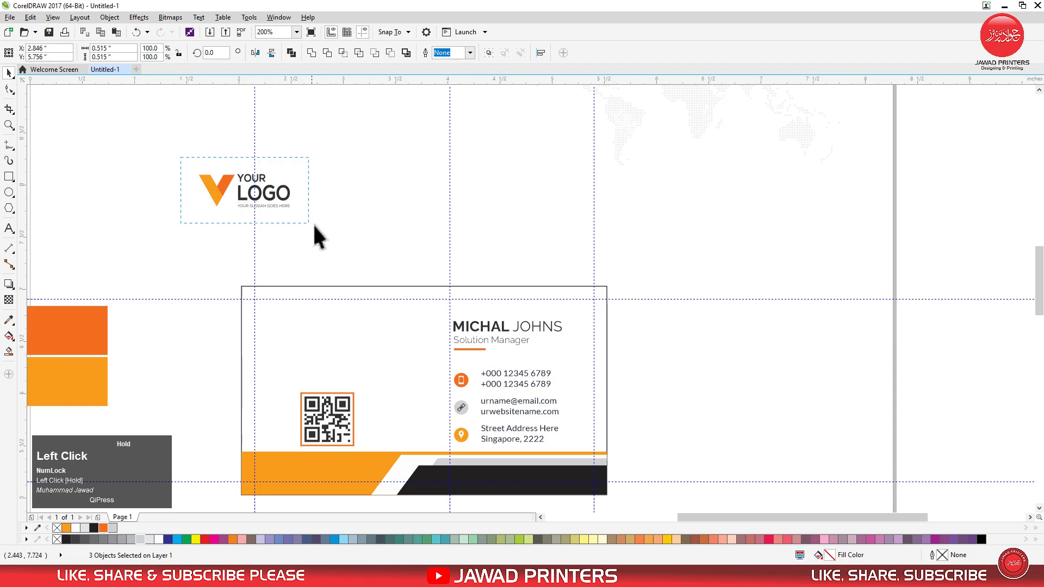
{"action": "left_click_drag", "start_coordinate": [266, 191], "coordinate": [344, 345]}
{"action": "key", "text": "F2"}
{"action": "left_click_drag", "start_coordinate": [219, 289], "coordinate": [590, 459]}
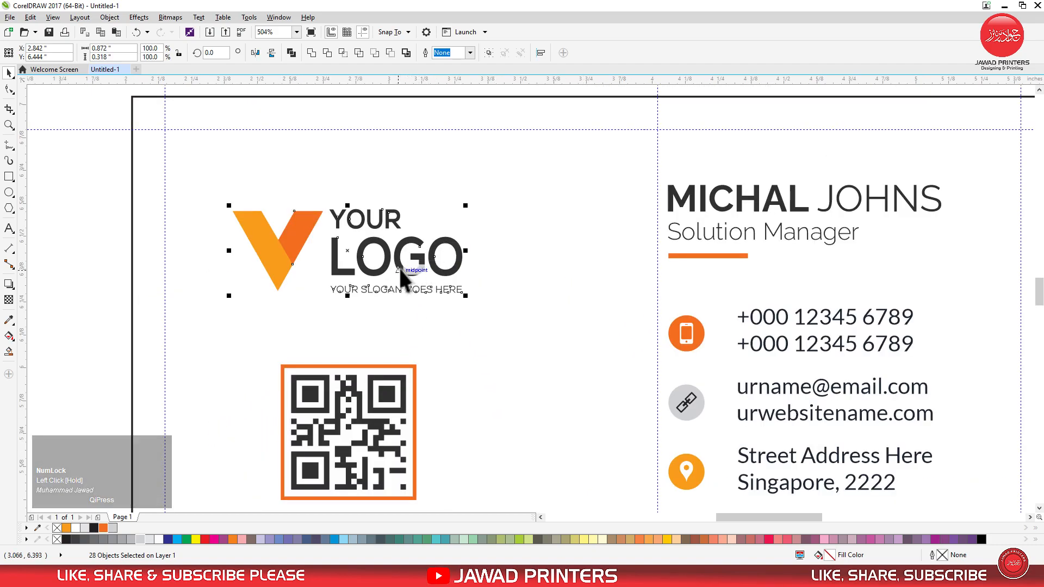
{"action": "key", "text": "ctrl+g"}
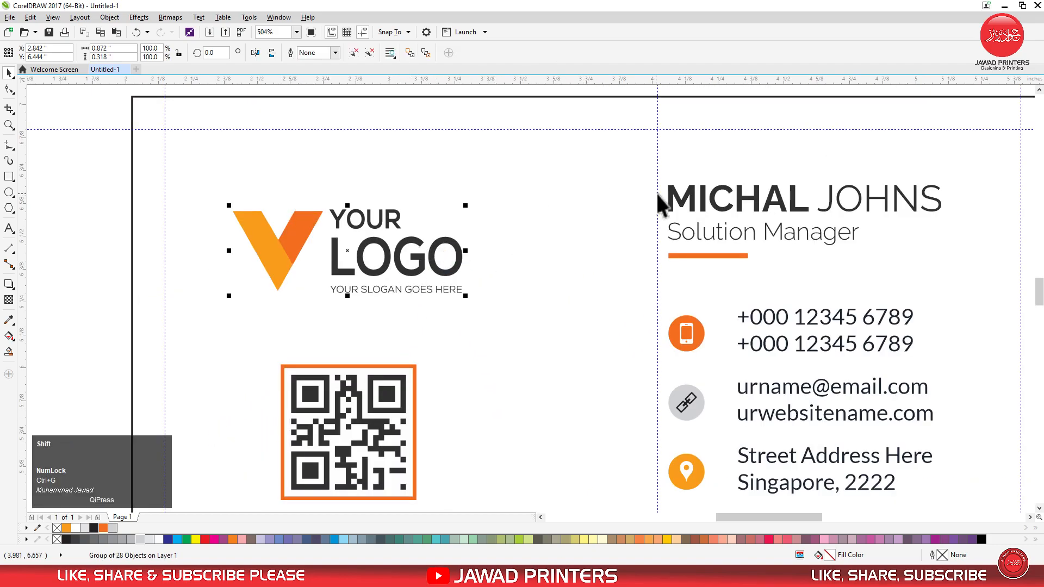
- Align the logo's top edge with the name text and centre the logo horizontally with the QR code
{"action": "left_click", "coordinate": [670, 203], "text": "shift"}
{"action": "key", "text": "t"}
{"action": "left_click", "coordinate": [314, 234]}
{"action": "left_click", "coordinate": [347, 342]}
{"action": "left_click_drag", "start_coordinate": [86, 142], "coordinate": [518, 315]}
{"action": "left_click", "coordinate": [412, 367], "text": "shift"}
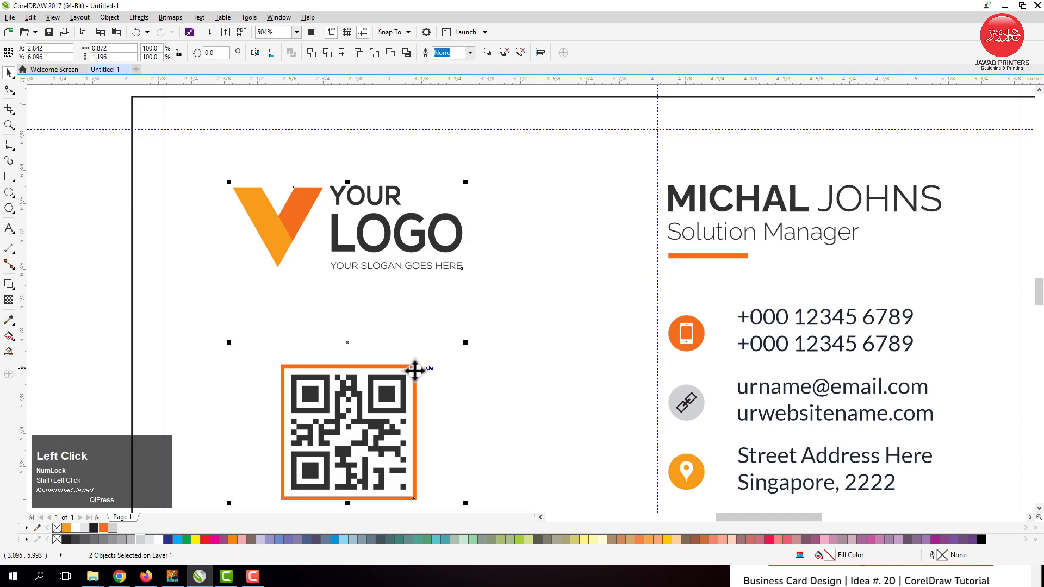
{"action": "key", "text": "c"}
- Delete the vertical guideline running just beside the name and contact block
{"action": "left_click", "coordinate": [110, 216]}
{"action": "key", "text": "F3"}
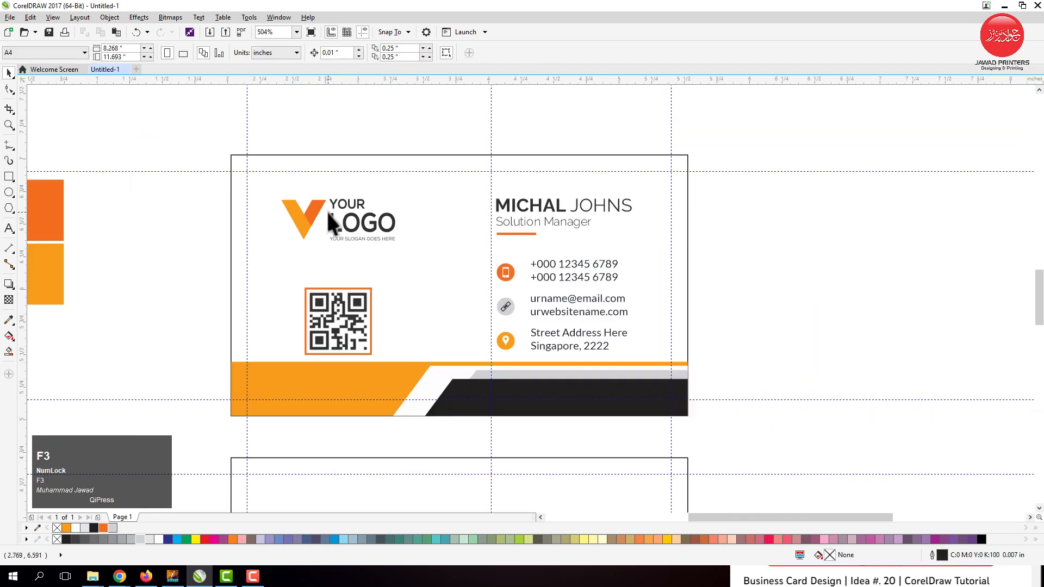
{"action": "left_click", "coordinate": [282, 184]}
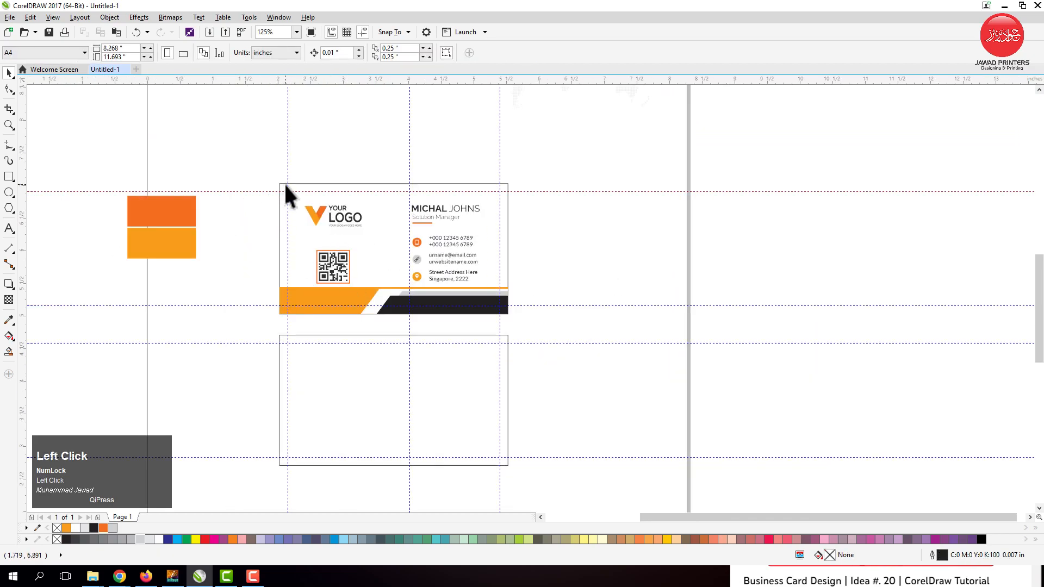
{"action": "left_click_drag", "start_coordinate": [277, 183], "coordinate": [535, 328]}
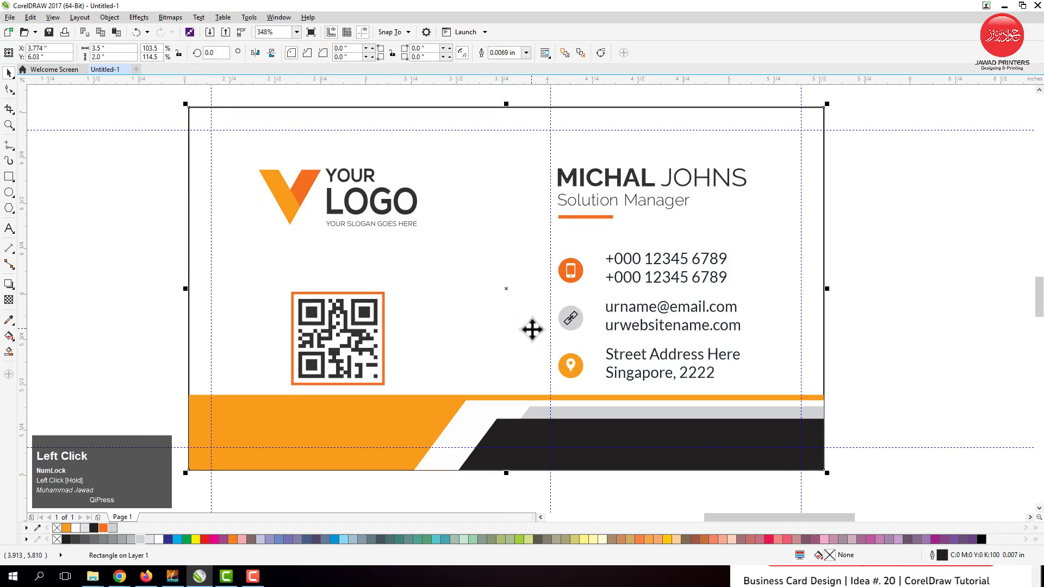
{"action": "left_click", "coordinate": [549, 173]}
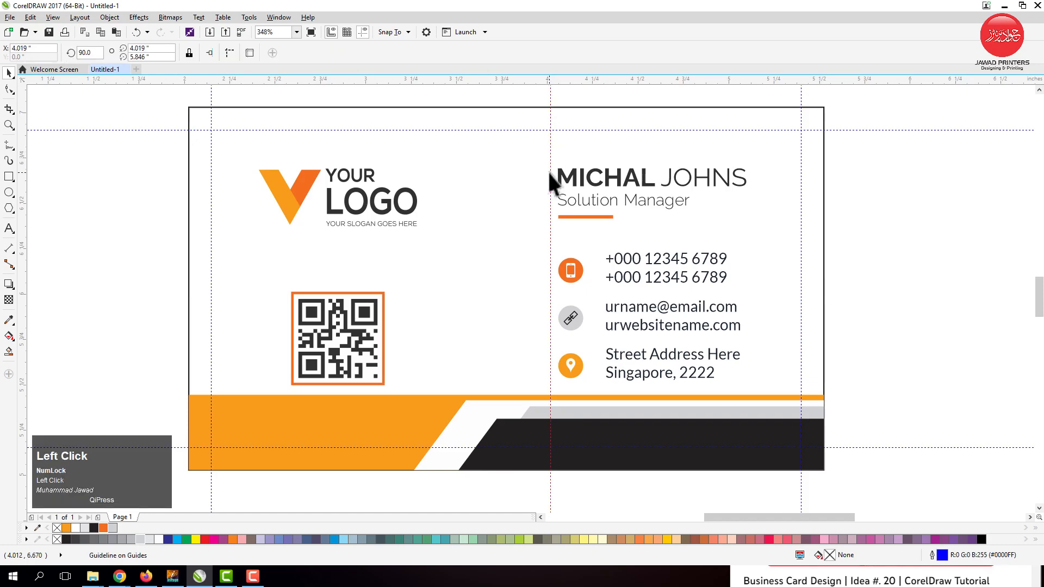
{"action": "left_click", "coordinate": [820, 241]}
{"action": "key", "text": "F4"}
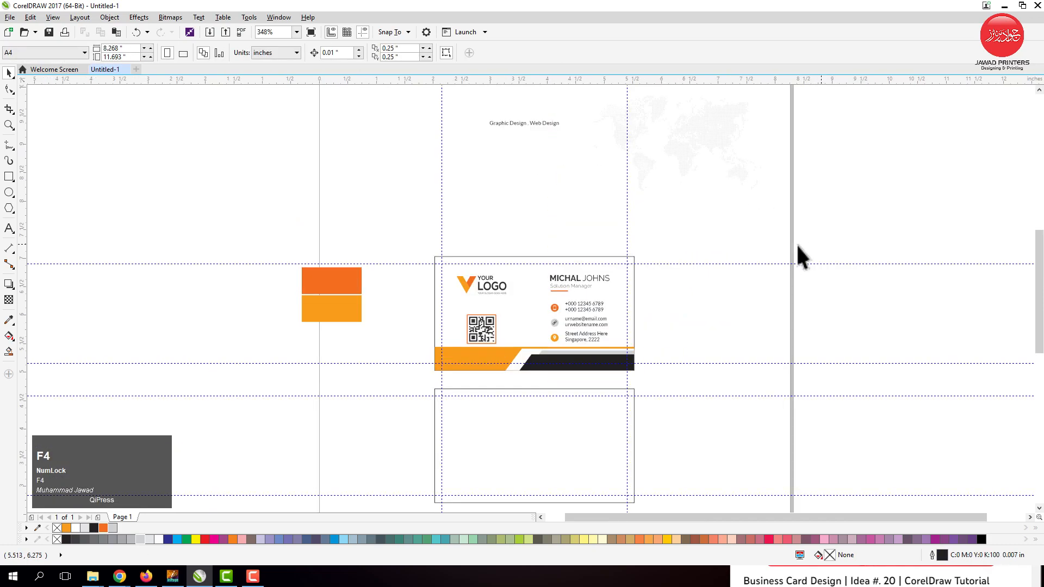
{"action": "left_click", "coordinate": [657, 351]}
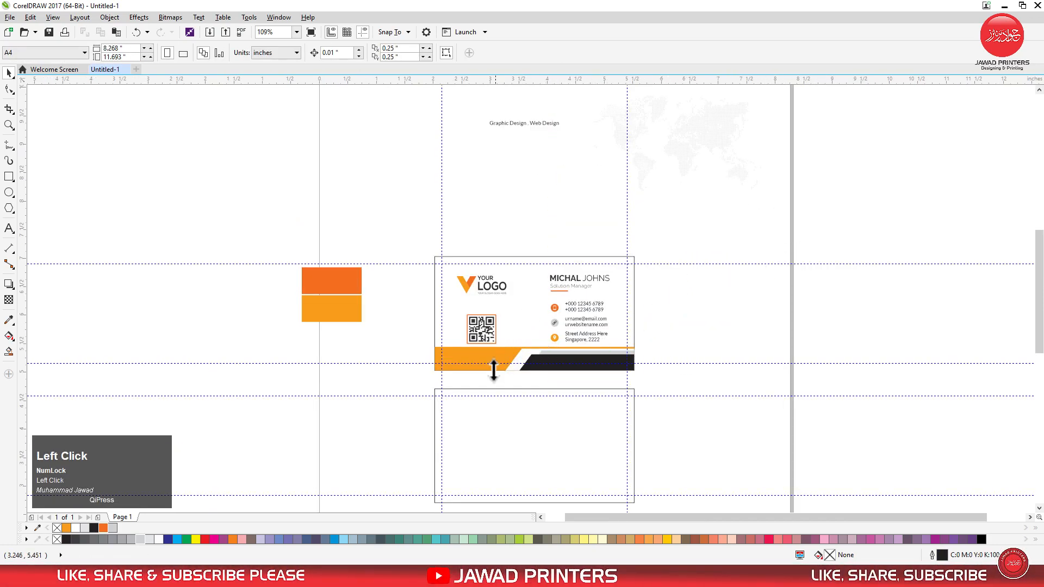
- Group the four footer shapes of the front card and duplicate the group in place
{"action": "left_click_drag", "start_coordinate": [432, 251], "coordinate": [659, 517]}
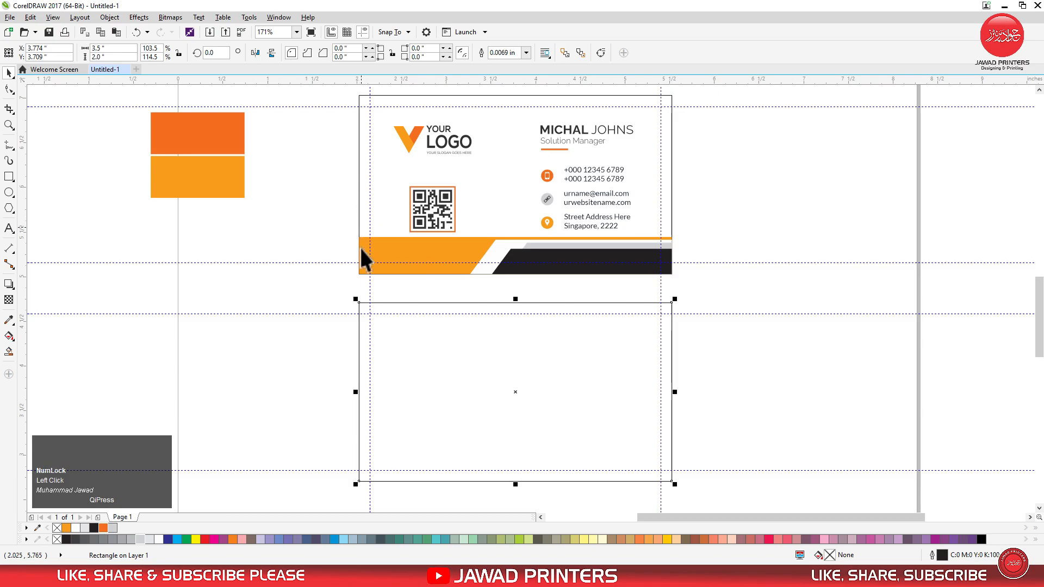
{"action": "left_click_drag", "start_coordinate": [352, 288], "coordinate": [680, 230]}
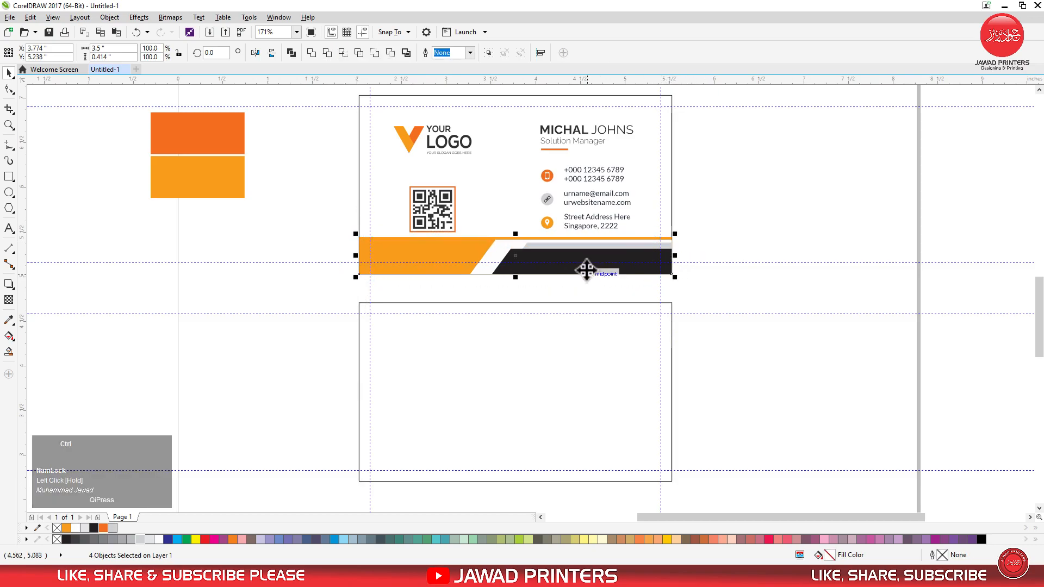
{"action": "key", "text": "ctrl+g"}
{"action": "right_click", "coordinate": [446, 253]}
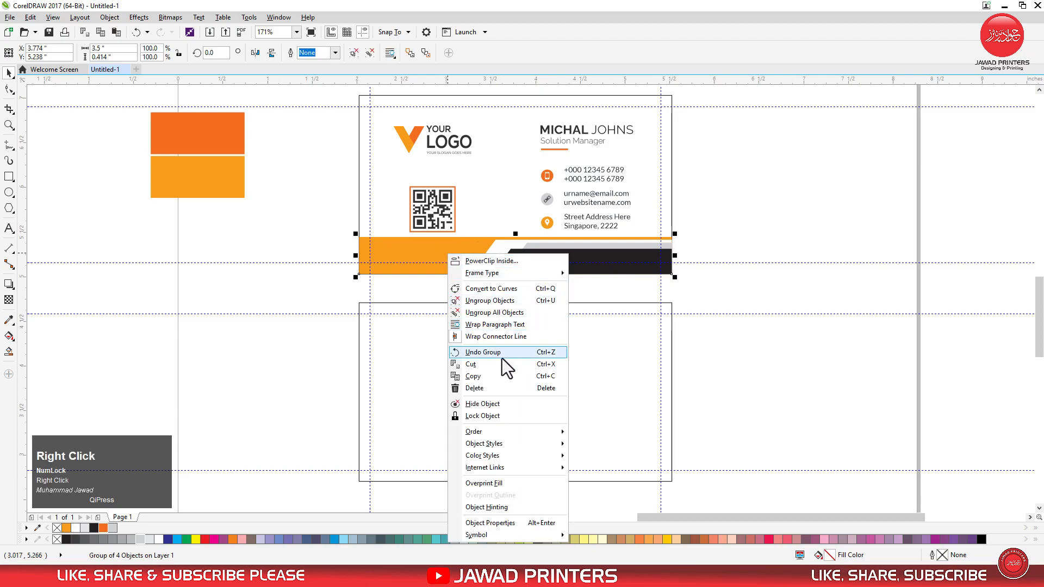
{"action": "left_click", "coordinate": [503, 375]}
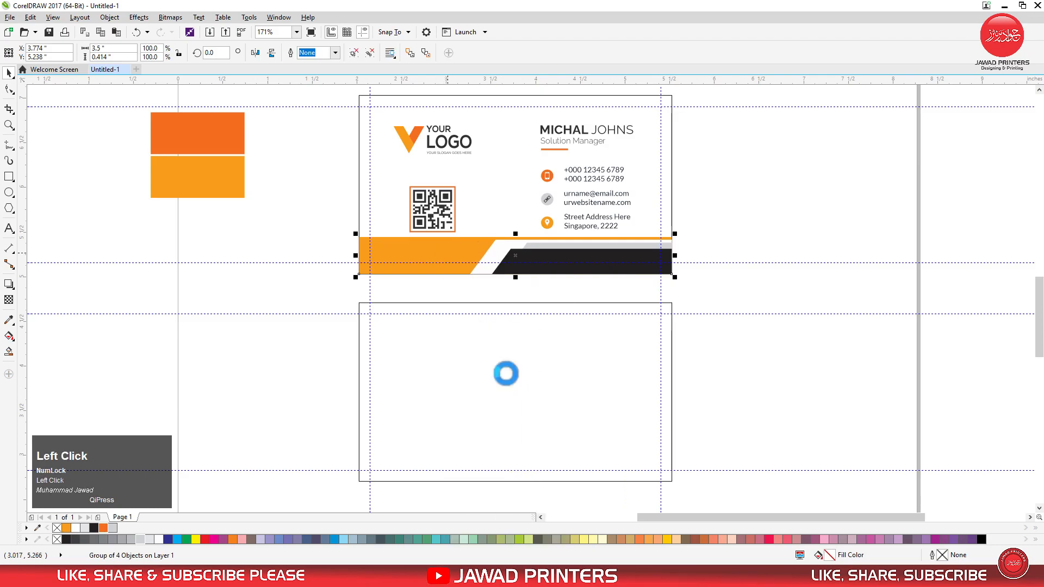
{"action": "right_click", "coordinate": [721, 253]}
{"action": "left_click", "coordinate": [745, 340]}
- Align the copied footer group to the bottom edge of the blank back card and mirror it horizontally
{"action": "left_click", "coordinate": [646, 415], "text": "shift"}
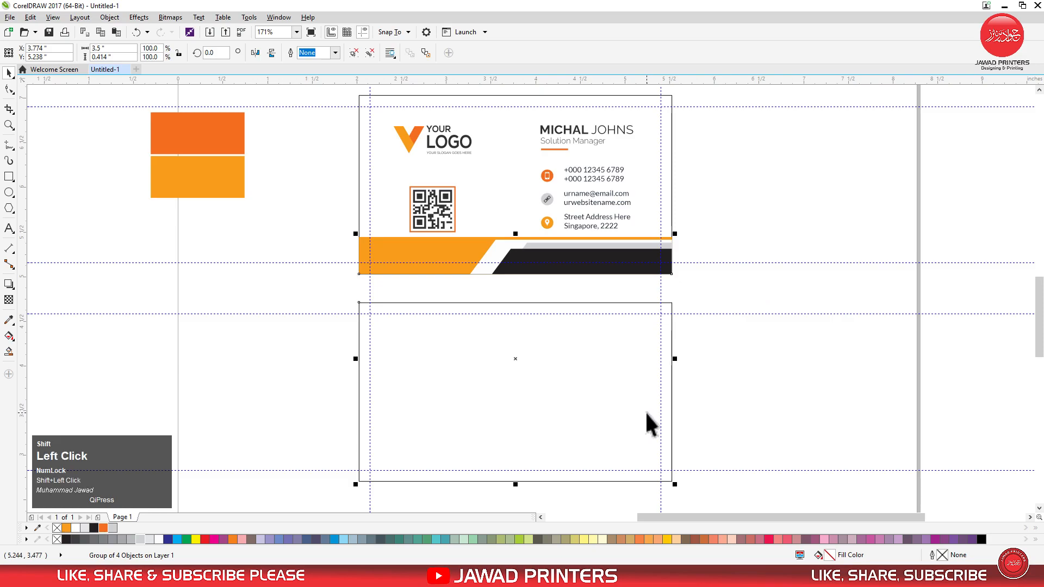
{"action": "key", "text": "b"}
{"action": "left_click", "coordinate": [516, 454]}
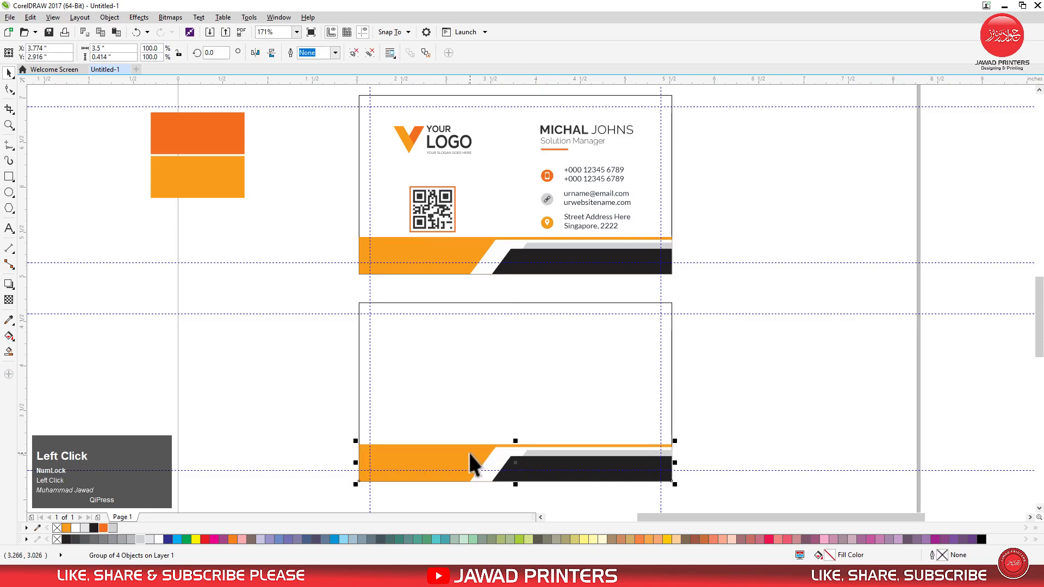
{"action": "left_click", "coordinate": [255, 52]}
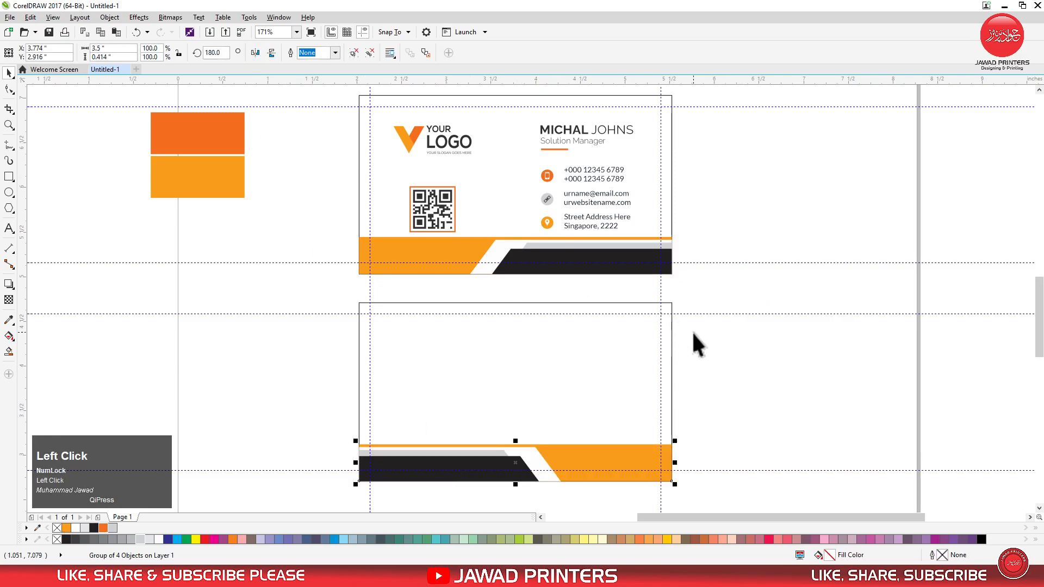
{"action": "left_click", "coordinate": [669, 391]}
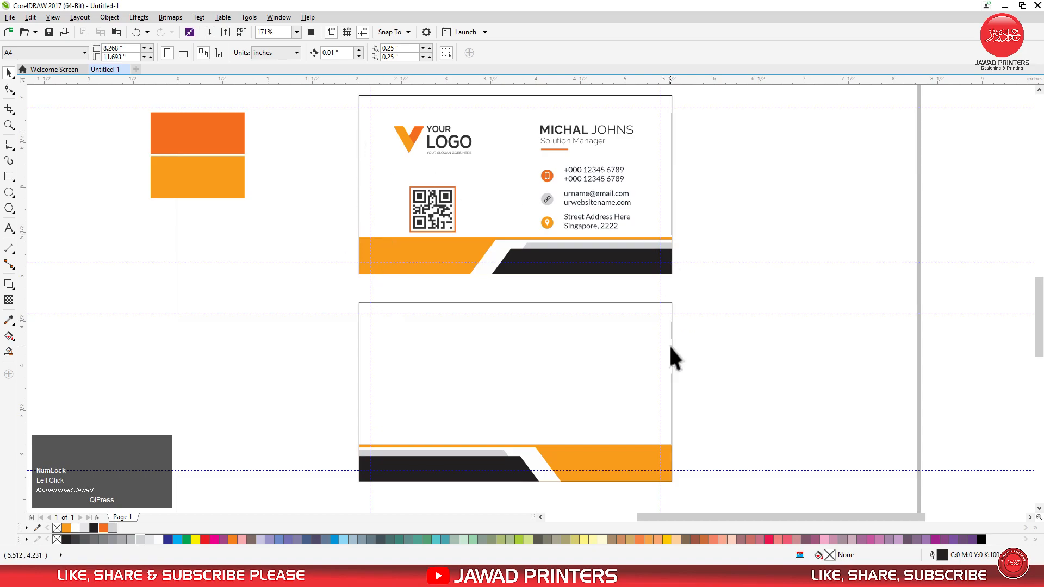
- Move the dotted world map beside the back card and PowerClip it inside the card's rectangle
{"action": "key", "text": "F4"}
{"action": "left_click", "coordinate": [684, 145]}
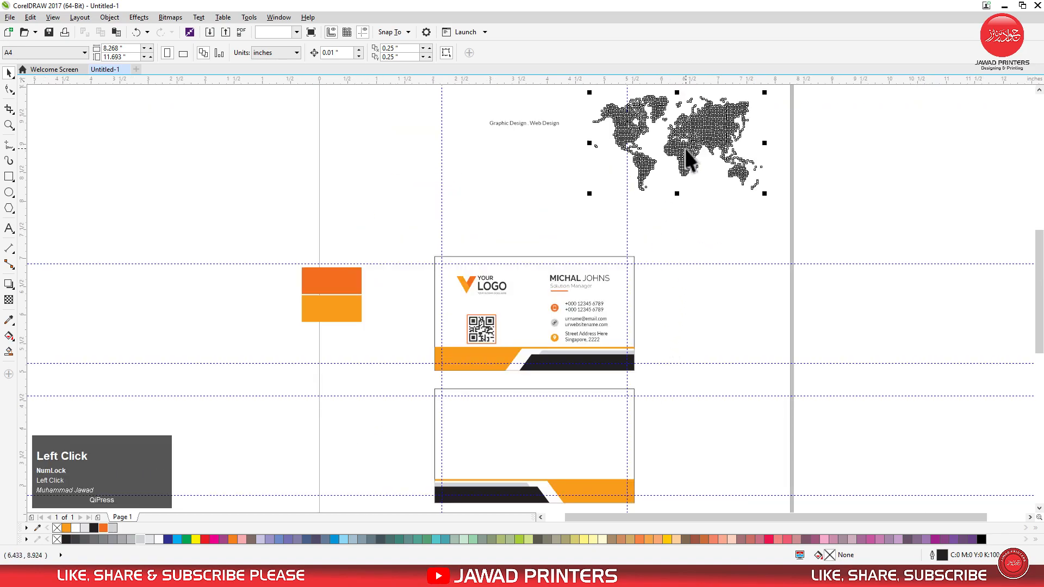
{"action": "left_click", "coordinate": [712, 443]}
{"action": "left_click_drag", "start_coordinate": [712, 443], "coordinate": [750, 439]}
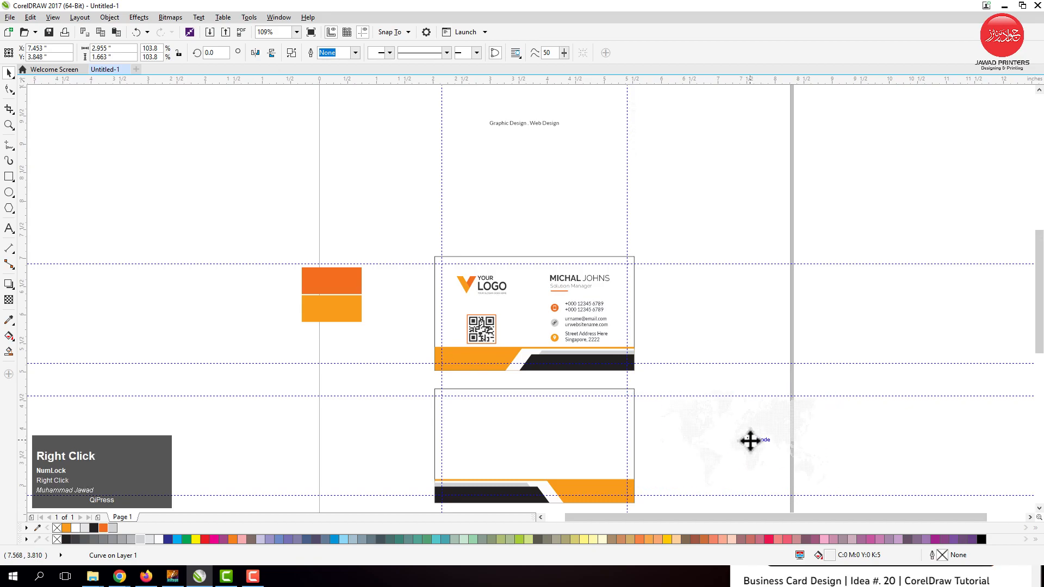
{"action": "right_click", "coordinate": [750, 440]}
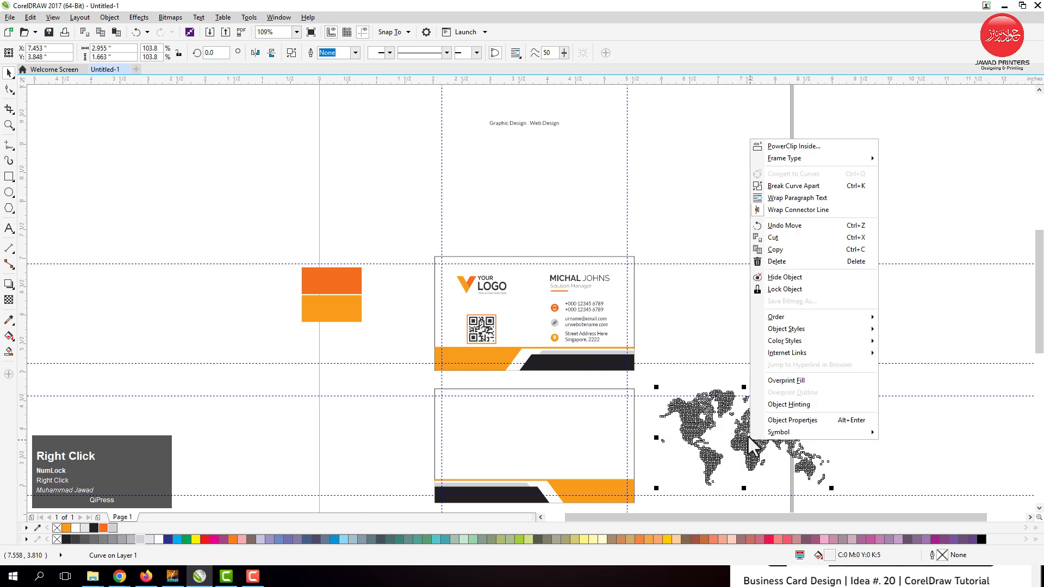
{"action": "left_click", "coordinate": [793, 146]}
{"action": "left_click", "coordinate": [486, 441]}
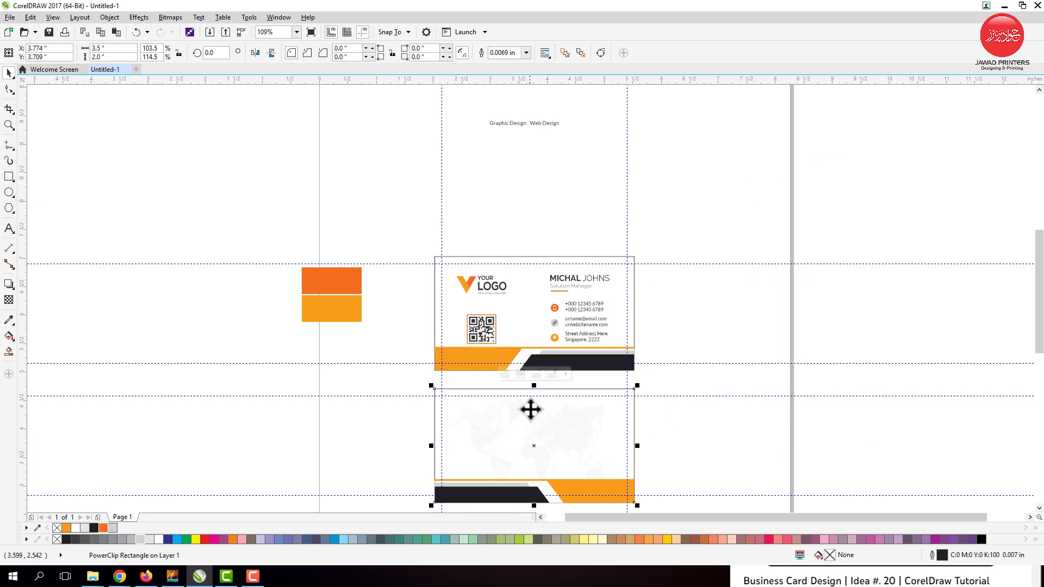
- Edit the back card's PowerClip contents to raise the world map toward the card's upper edge, and finish editing
{"action": "left_click", "coordinate": [505, 374]}
{"action": "key", "text": "F2"}
{"action": "left_click_drag", "start_coordinate": [445, 383], "coordinate": [633, 497]}
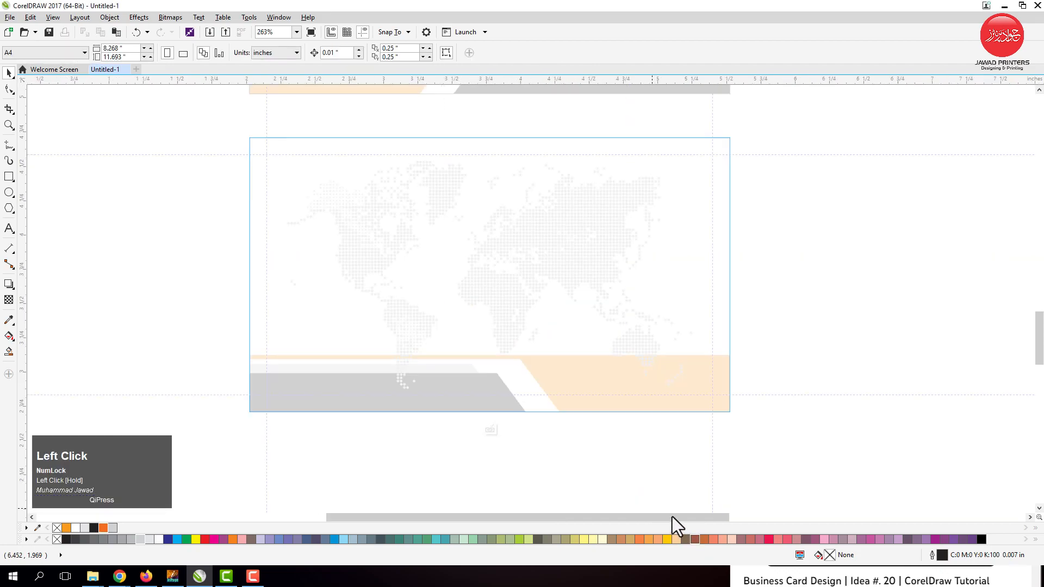
{"action": "left_click", "coordinate": [505, 263]}
{"action": "left_click", "coordinate": [490, 294], "text": "ctrl"}
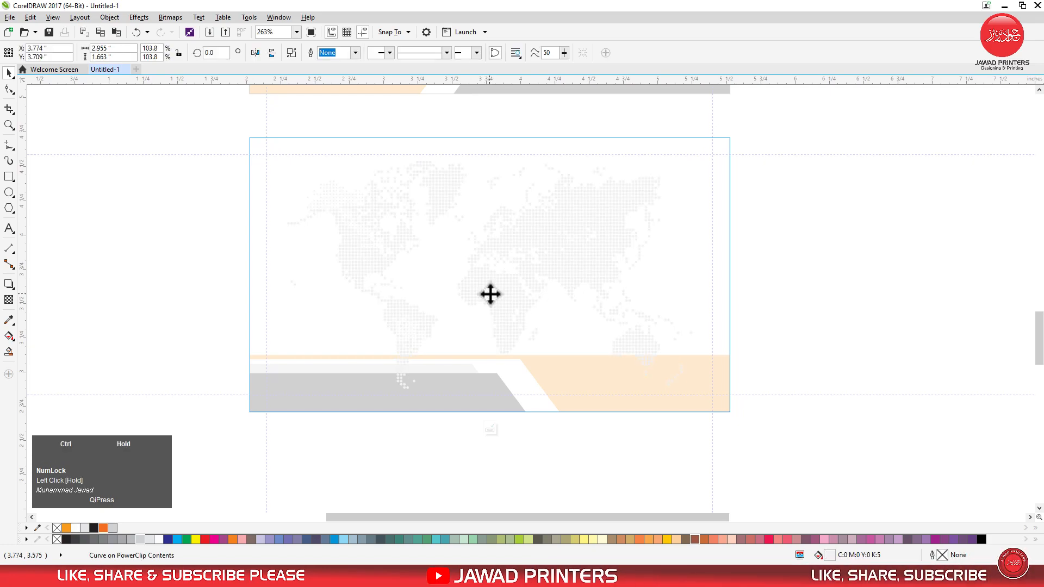
{"action": "left_click_drag", "start_coordinate": [491, 289], "coordinate": [491, 278]}
{"action": "left_click_drag", "start_coordinate": [490, 278], "coordinate": [491, 278]}
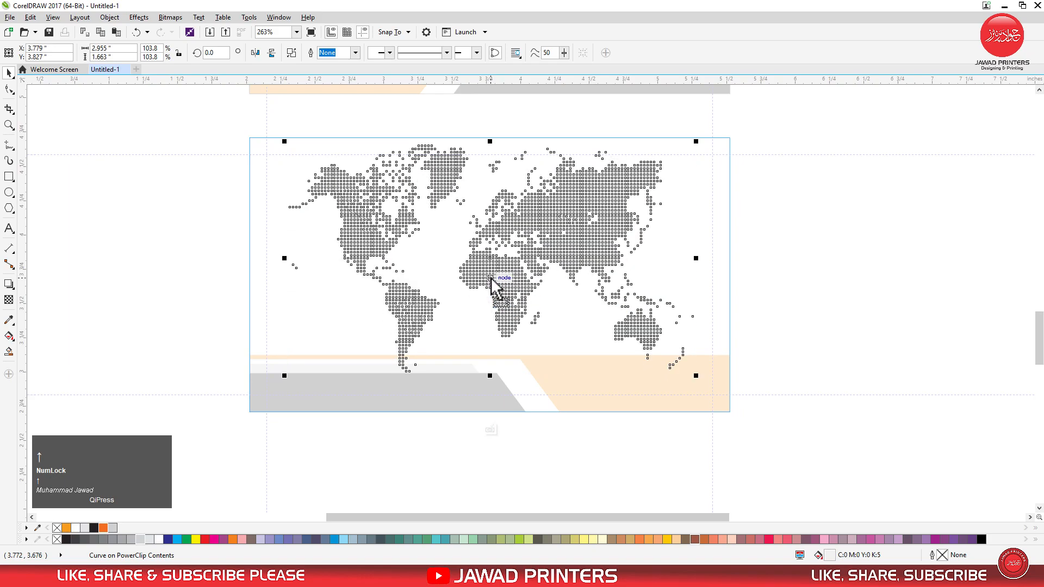
{"action": "left_click", "coordinate": [490, 430]}
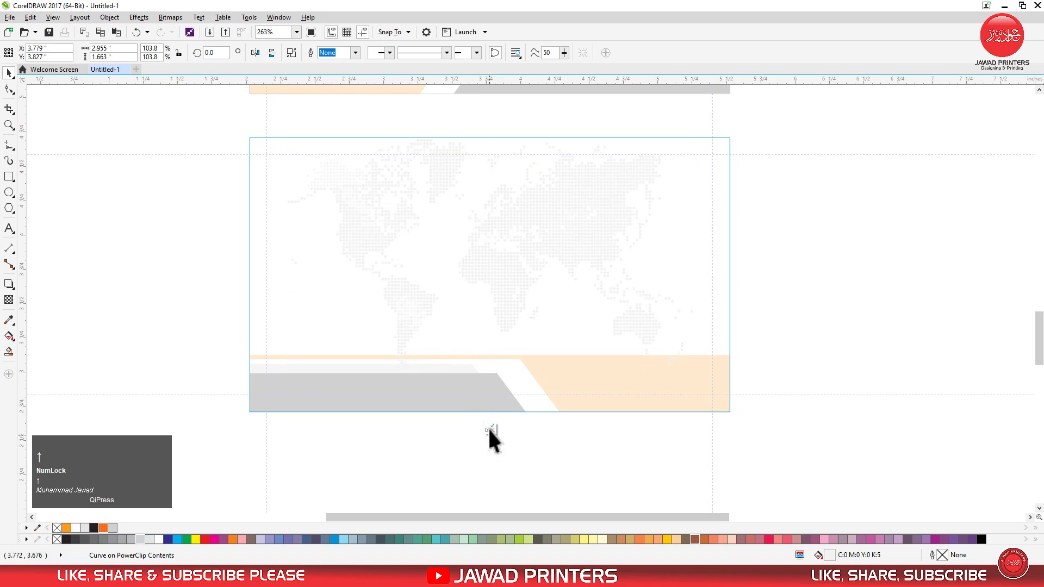
{"action": "left_click", "coordinate": [820, 359]}
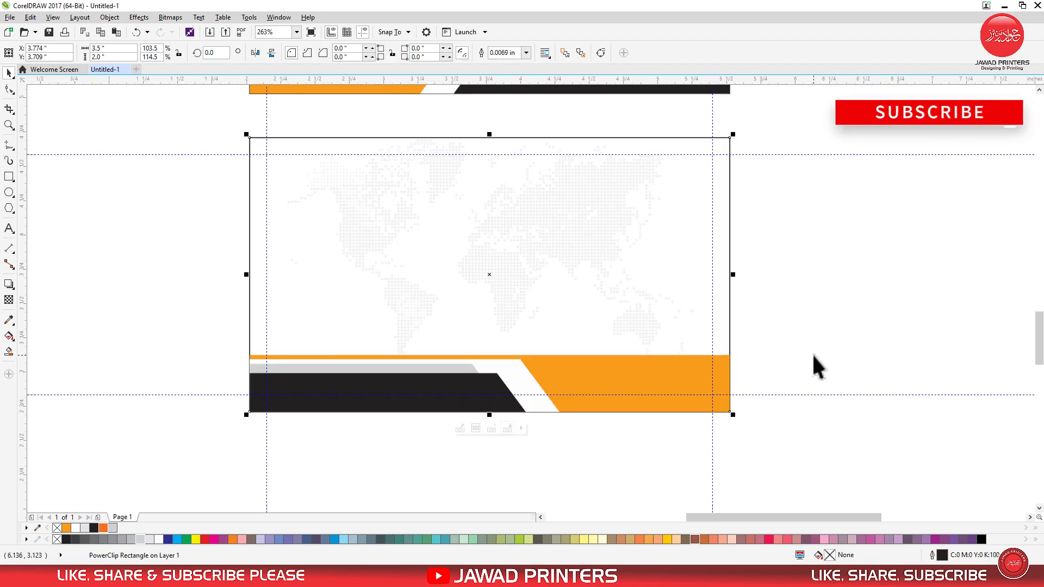
- Move the "Graphic Design . Web Design" text just below the back card
{"action": "key", "text": "F3"}
{"action": "key", "text": "F3"}
{"action": "left_click_drag", "start_coordinate": [705, 148], "coordinate": [782, 365]}
{"action": "left_click_drag", "start_coordinate": [777, 397], "coordinate": [772, 389]}
- Duplicate the logo from the front card and place the copy to the right of the back card
{"action": "left_click", "coordinate": [696, 243]}
{"action": "left_click_drag", "start_coordinate": [695, 243], "coordinate": [699, 238]}
{"action": "right_click", "coordinate": [699, 238]}
{"action": "left_click", "coordinate": [745, 364]}
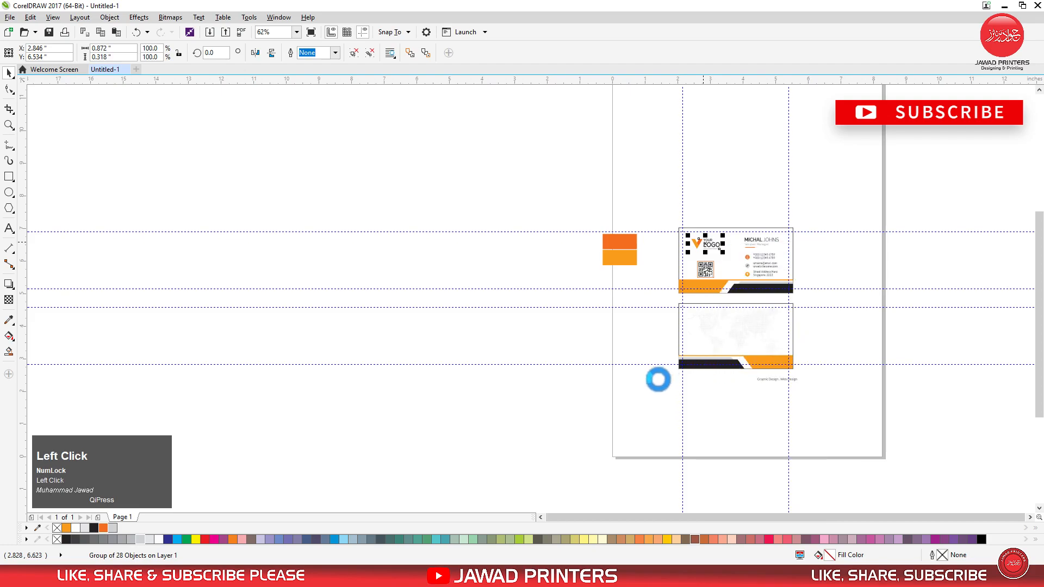
{"action": "right_click", "coordinate": [655, 382]}
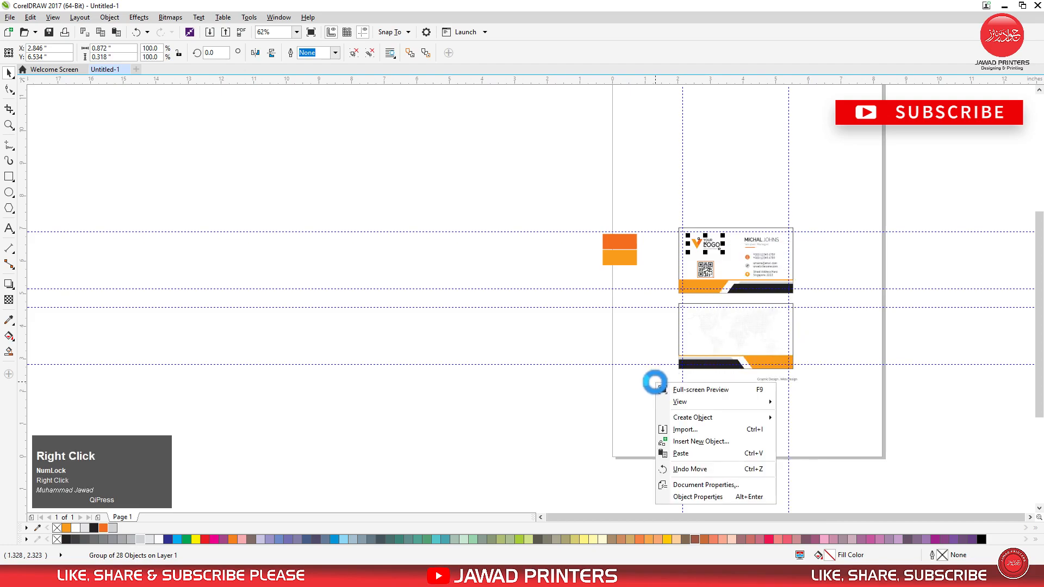
{"action": "left_click", "coordinate": [706, 456]}
{"action": "left_click_drag", "start_coordinate": [705, 244], "coordinate": [819, 343]}
- Move the "Graphic Design . Web Design" text onto the orange footer area of the back card
{"action": "key", "text": "F2"}
{"action": "left_click_drag", "start_coordinate": [675, 299], "coordinate": [862, 386]}
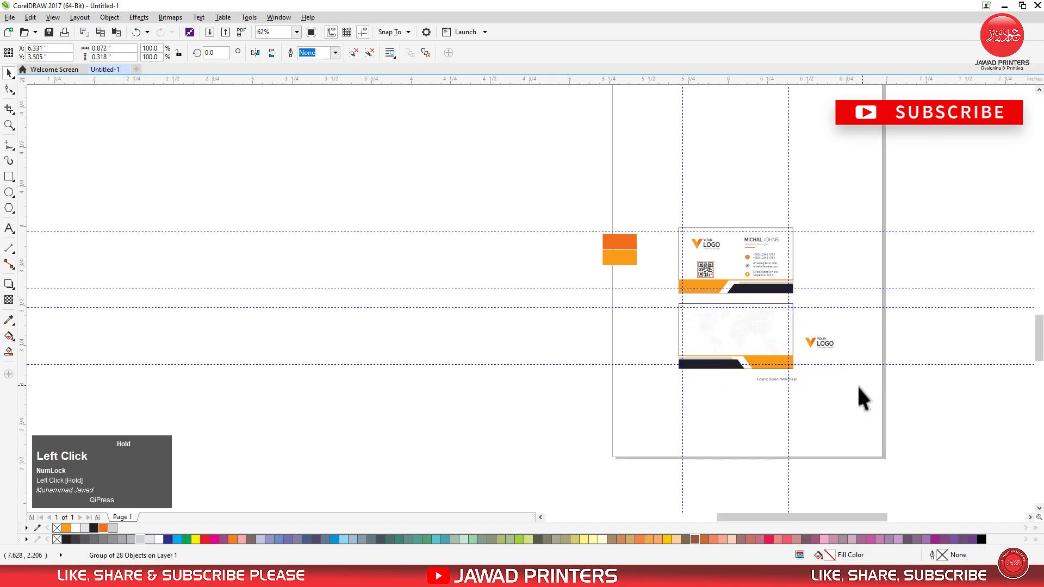
{"action": "left_click", "coordinate": [727, 464]}
{"action": "left_click", "coordinate": [637, 481]}
{"action": "left_click_drag", "start_coordinate": [637, 481], "coordinate": [579, 399]}
{"action": "key", "text": "ctrl+space"}
{"action": "left_click_drag", "start_coordinate": [578, 485], "coordinate": [533, 391]}
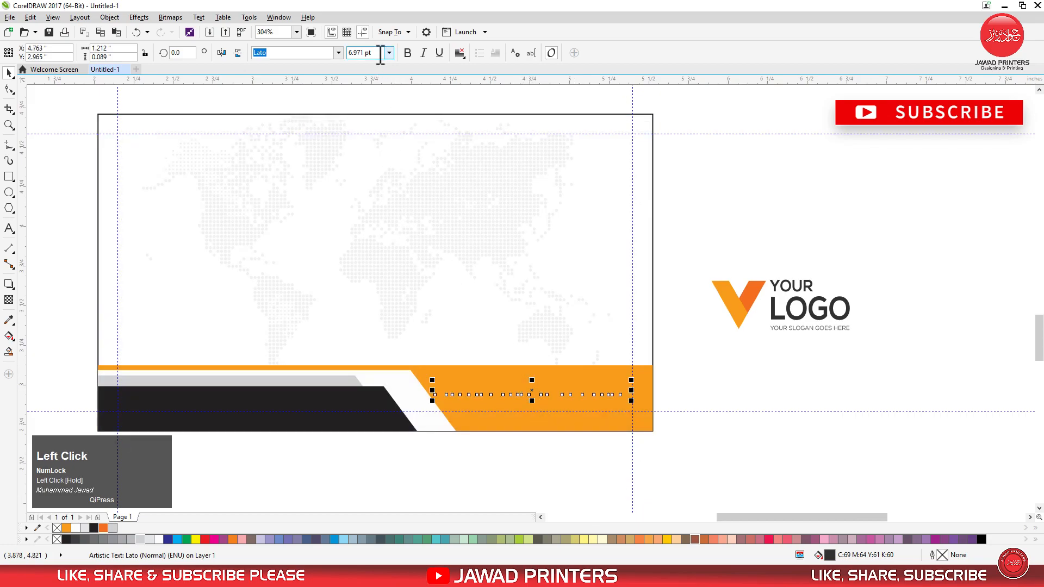
- Set the "Graphic Design . Web Design" text size to 6.5 pt and bring it in front of the orange footer
{"action": "type", "text": "6"}
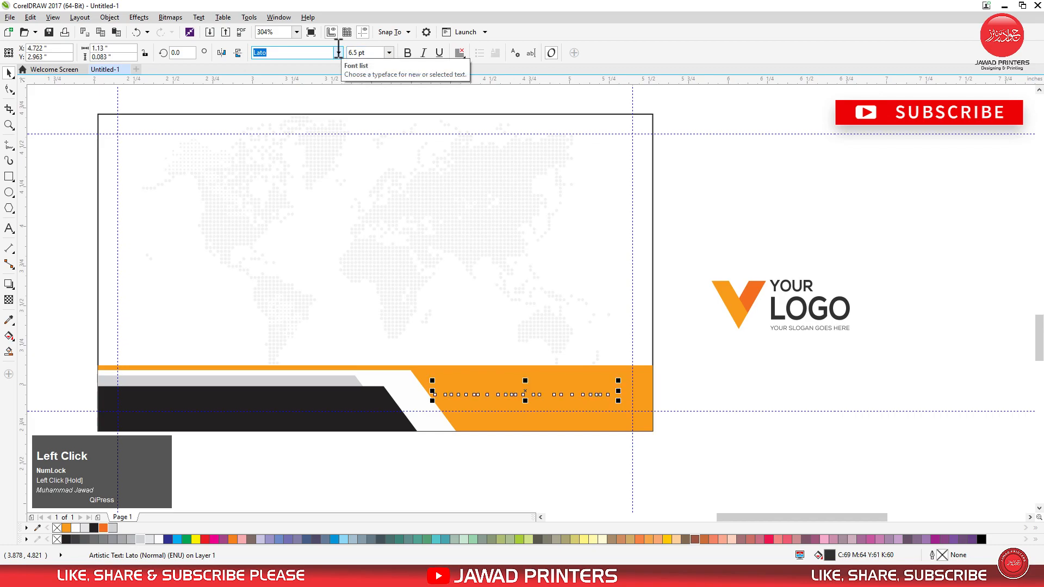
{"action": "key", "text": "shift+Page_Up"}
{"action": "key", "text": "F2"}
{"action": "left_click_drag", "start_coordinate": [405, 360], "coordinate": [701, 454]}
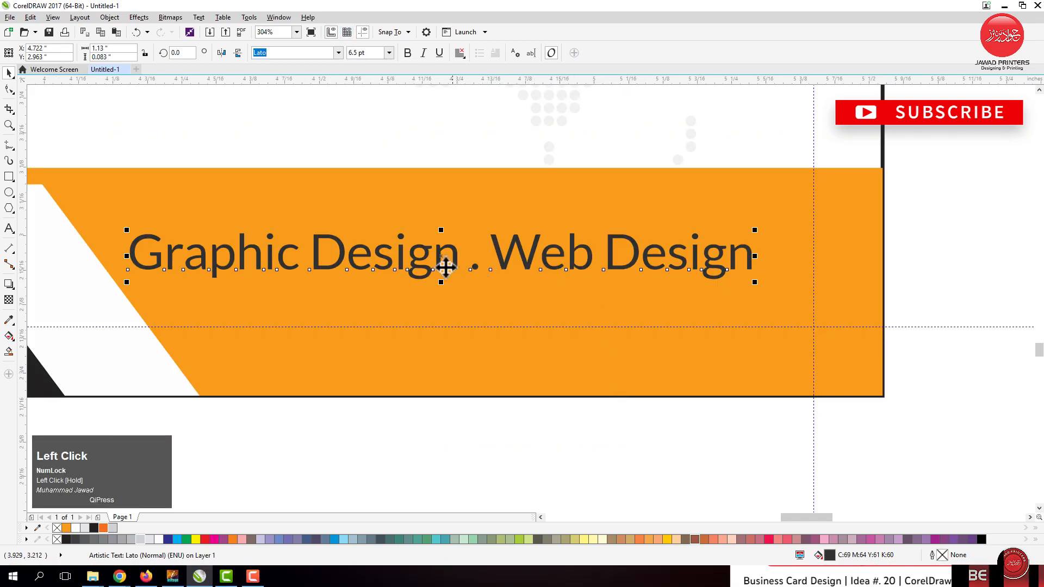
- Shift the "Graphic Design . Web Design" text slightly right and down within the orange footer area of the back card
{"action": "left_click_drag", "start_coordinate": [442, 256], "coordinate": [481, 267]}
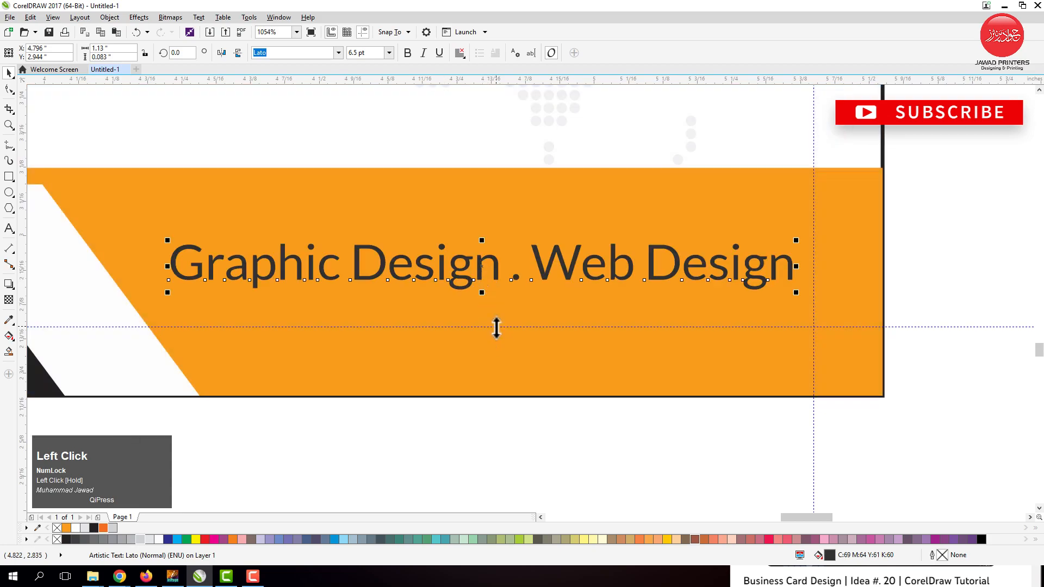
{"action": "key", "text": "F3"}
{"action": "key", "text": "F3"}
{"action": "key", "text": "F2"}
{"action": "left_click_drag", "start_coordinate": [308, 205], "coordinate": [618, 338]}
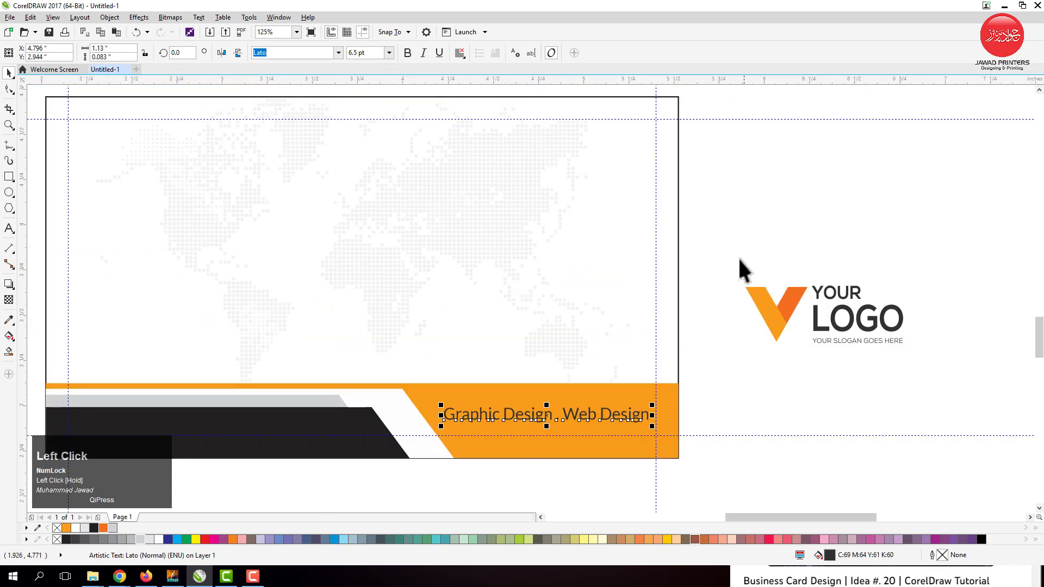
- Move the logo copy from beside the back card onto the middle of its world map
{"action": "left_click_drag", "start_coordinate": [723, 255], "coordinate": [933, 384]}
{"action": "left_click_drag", "start_coordinate": [823, 329], "coordinate": [728, 268]}
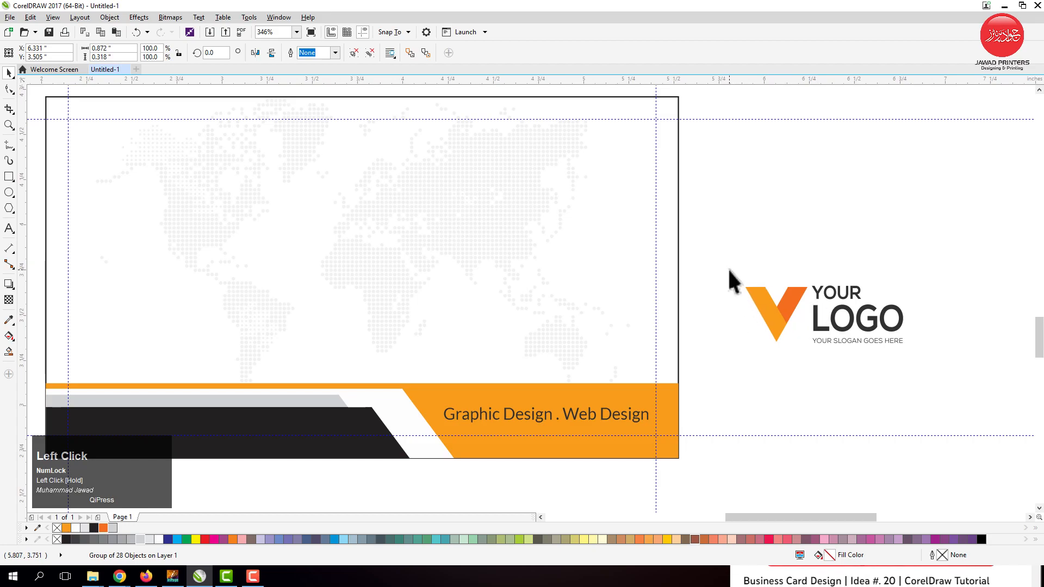
{"action": "key", "text": "F3"}
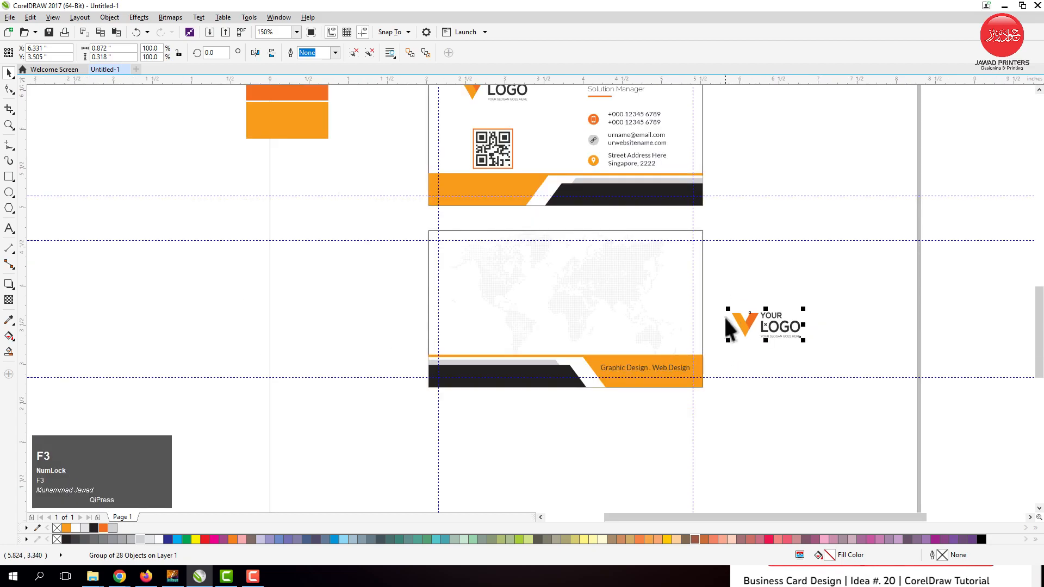
{"action": "left_click_drag", "start_coordinate": [759, 333], "coordinate": [579, 305]}
{"action": "key", "text": "F2"}
{"action": "left_click_drag", "start_coordinate": [425, 228], "coordinate": [723, 400]}
- Center the logo horizontally and vertically on the back card's frame
{"action": "left_click", "coordinate": [602, 325], "text": "shift"}
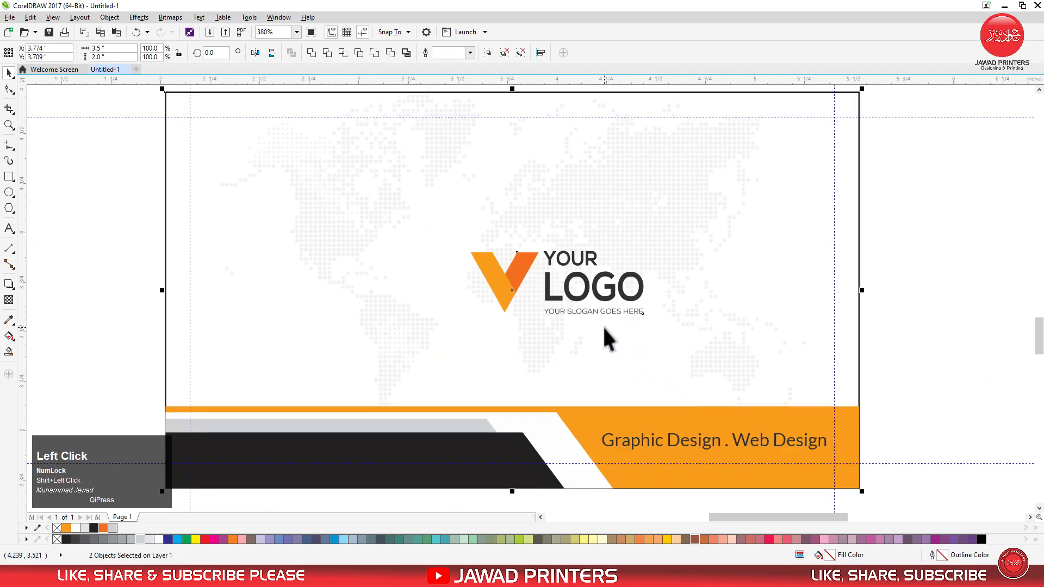
{"action": "key", "text": "c"}
{"action": "key", "text": "e"}
{"action": "left_click", "coordinate": [876, 264]}
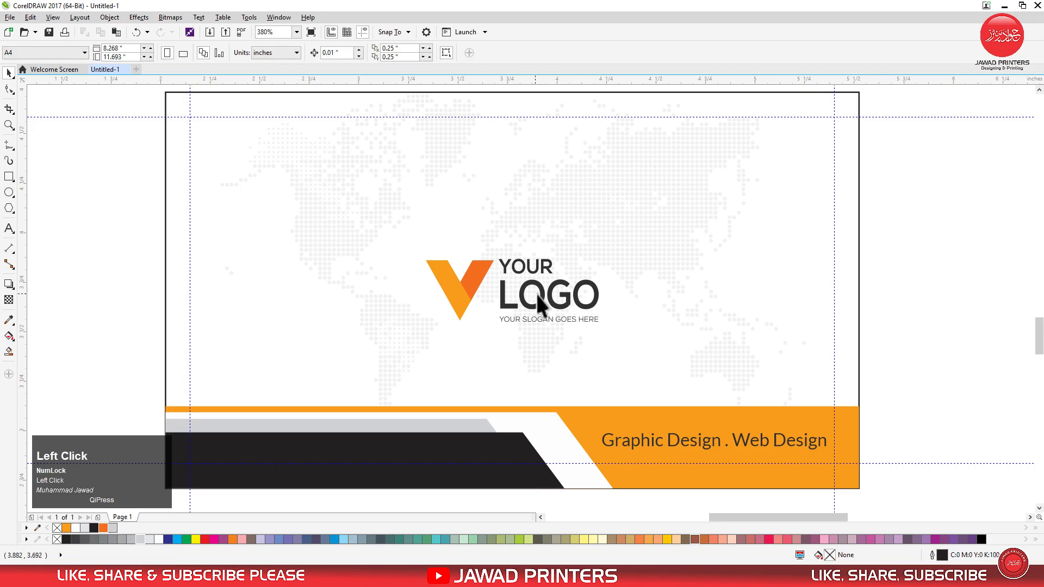
- Scale the back card's logo to about 95.5% and nudge it up by about 0.05 inches
{"action": "left_click_drag", "start_coordinate": [602, 325], "coordinate": [598, 322]}
{"action": "key", "text": "Up"}
{"action": "key", "text": "Up"}
{"action": "key", "text": "Up"}
{"action": "key", "text": "Up"}
{"action": "key", "text": "Up"}
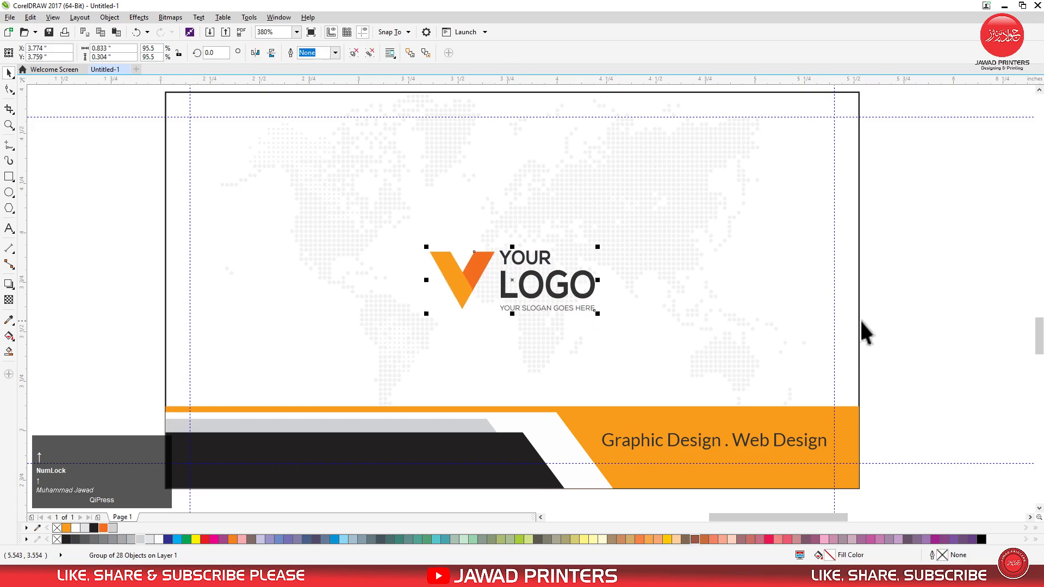
{"action": "left_click", "coordinate": [89, 215]}
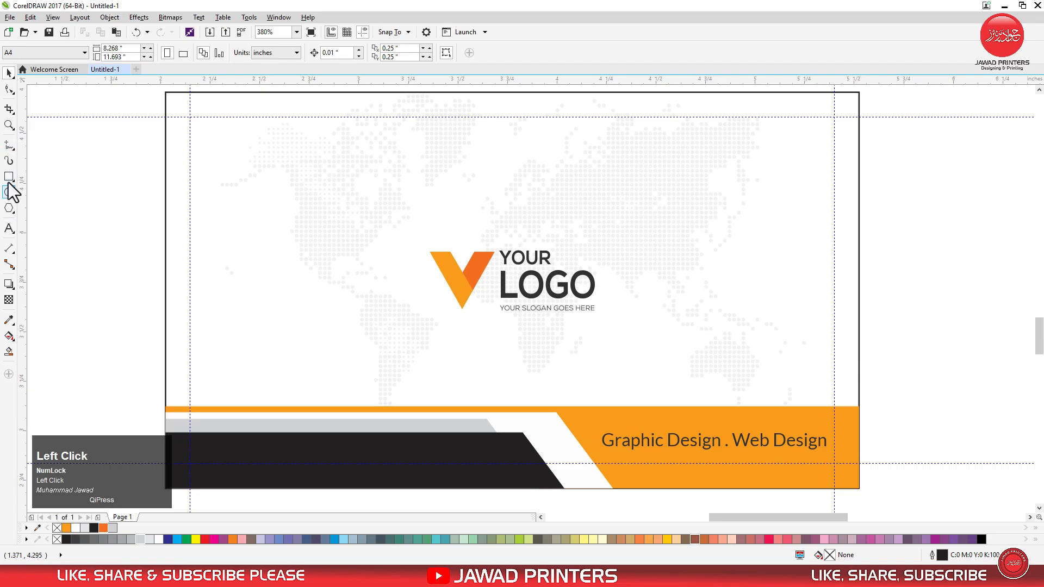
- Draw a straight horizontal line about 1.315 inches long from the logo to the back card's right edge
{"action": "left_click", "coordinate": [9, 146]}
{"action": "left_click", "coordinate": [598, 275]}
{"action": "left_click", "coordinate": [862, 275]}
{"action": "key", "text": "space"}
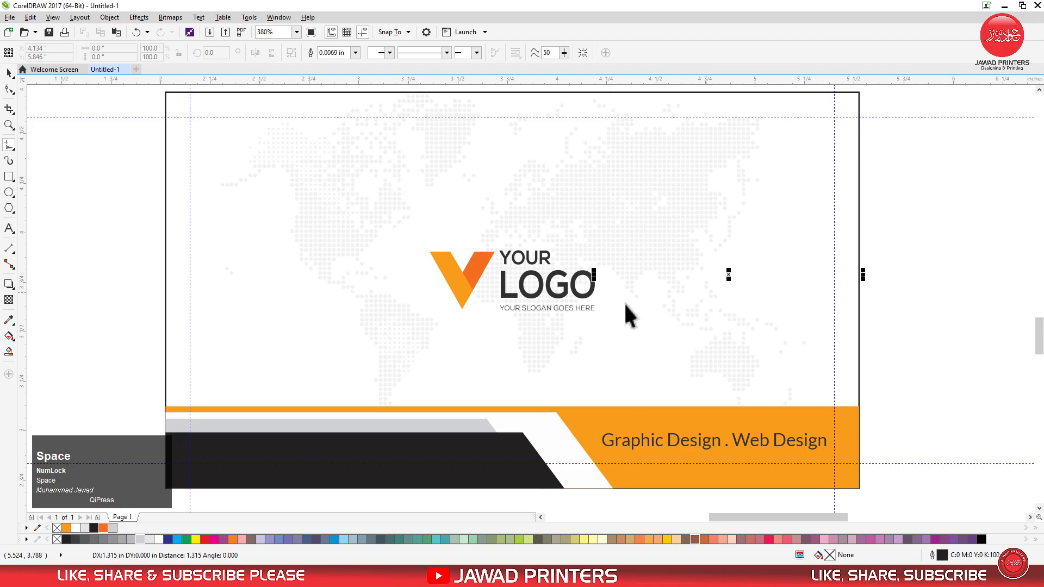
- Align the line with the logo's vertical center and shorten its logo-side end to a length of about 1.274 inches
{"action": "left_click", "coordinate": [593, 299], "text": "shift"}
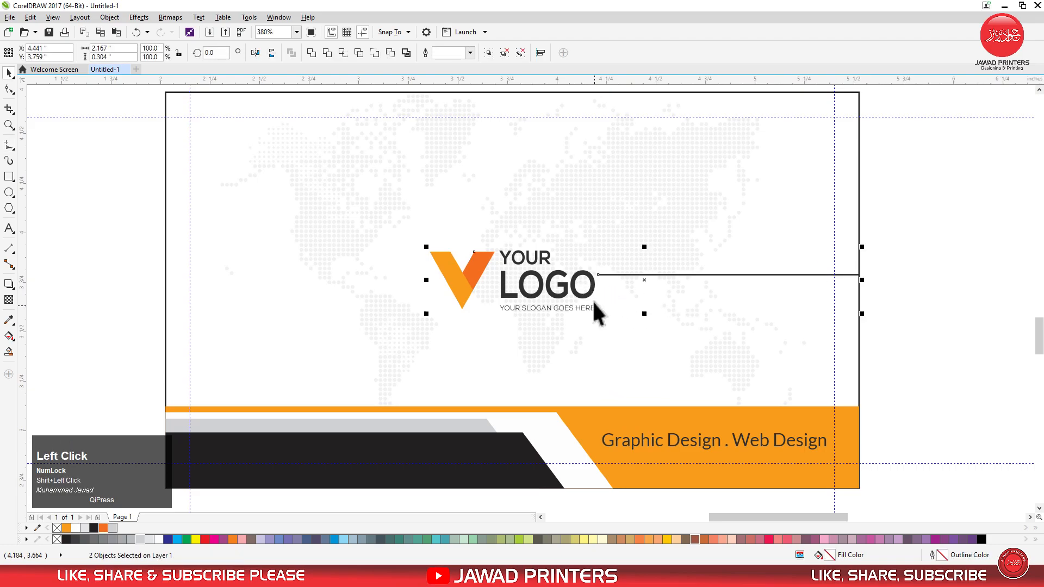
{"action": "key", "text": "e"}
{"action": "left_click", "coordinate": [702, 291]}
{"action": "left_click", "coordinate": [701, 280]}
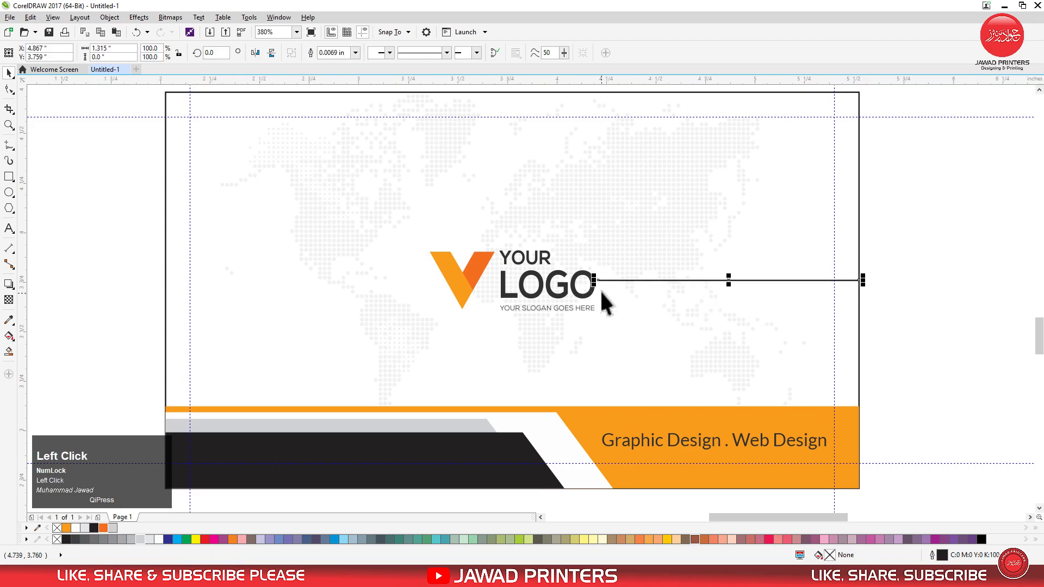
{"action": "left_click_drag", "start_coordinate": [600, 281], "coordinate": [607, 282]}
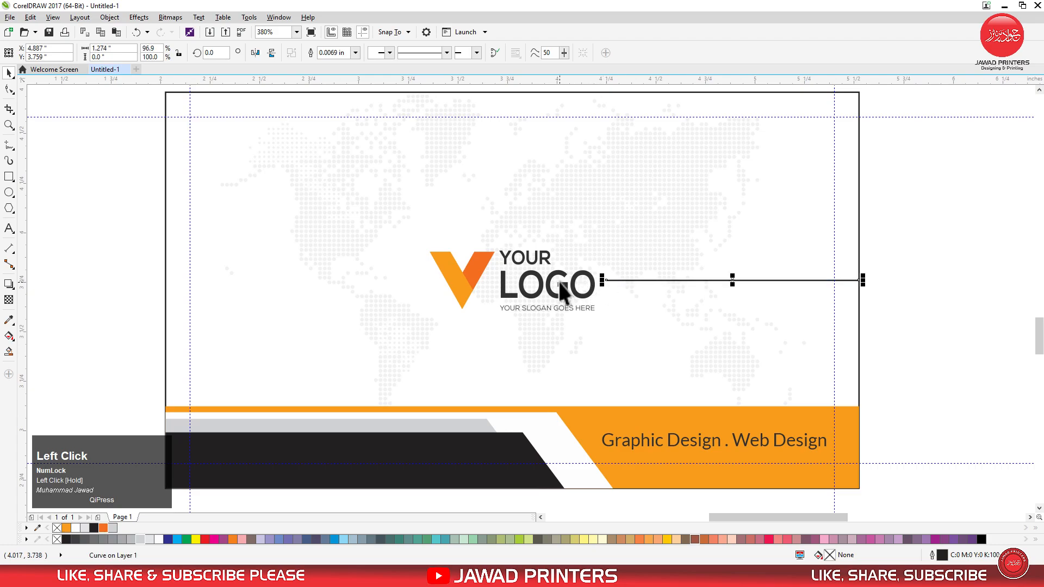
- Set the line's outline width to 0.02 inches and its outline color to the dark orange
{"action": "key", "text": "F12"}
{"action": "type", "text": "0."}
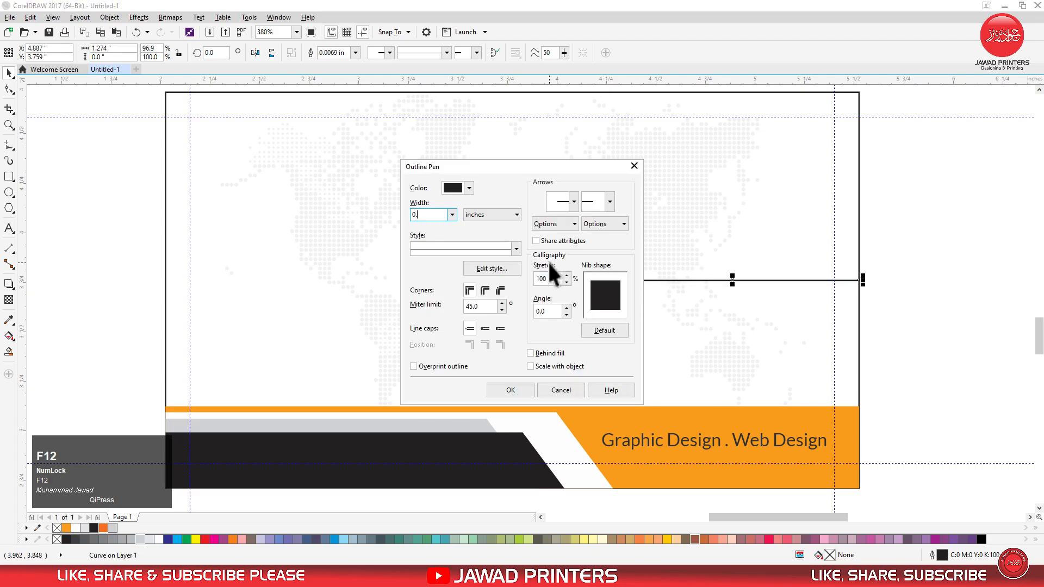
{"action": "type", "text": "02"}
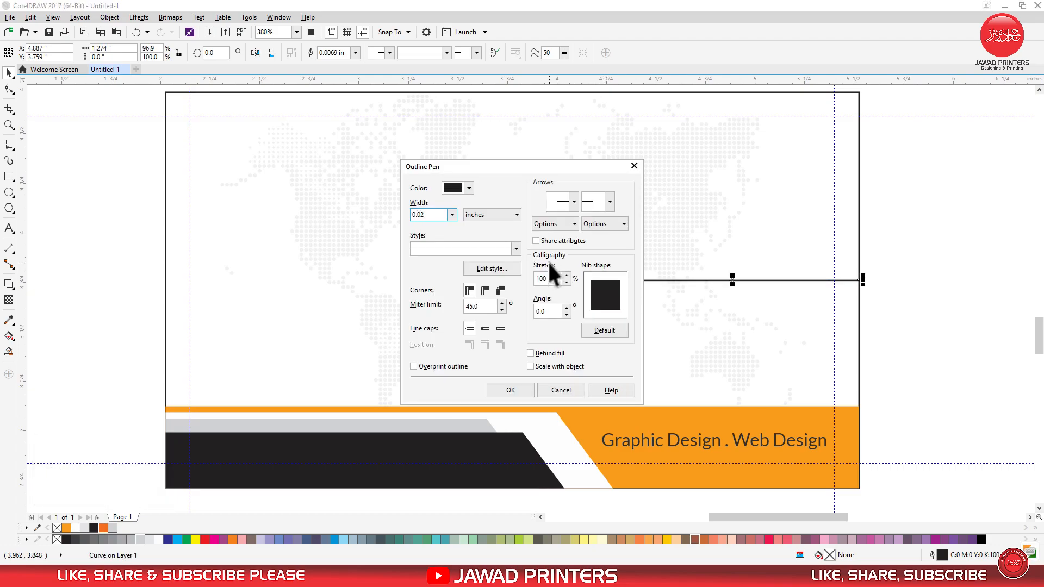
{"action": "key", "text": "Return"}
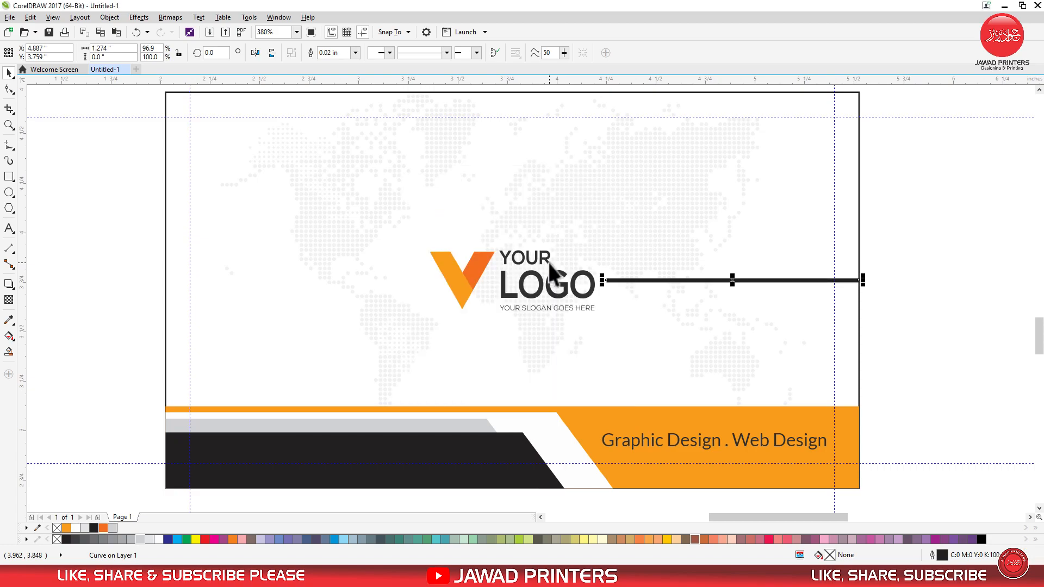
{"action": "right_click", "coordinate": [102, 527]}
{"action": "left_click", "coordinate": [897, 295]}
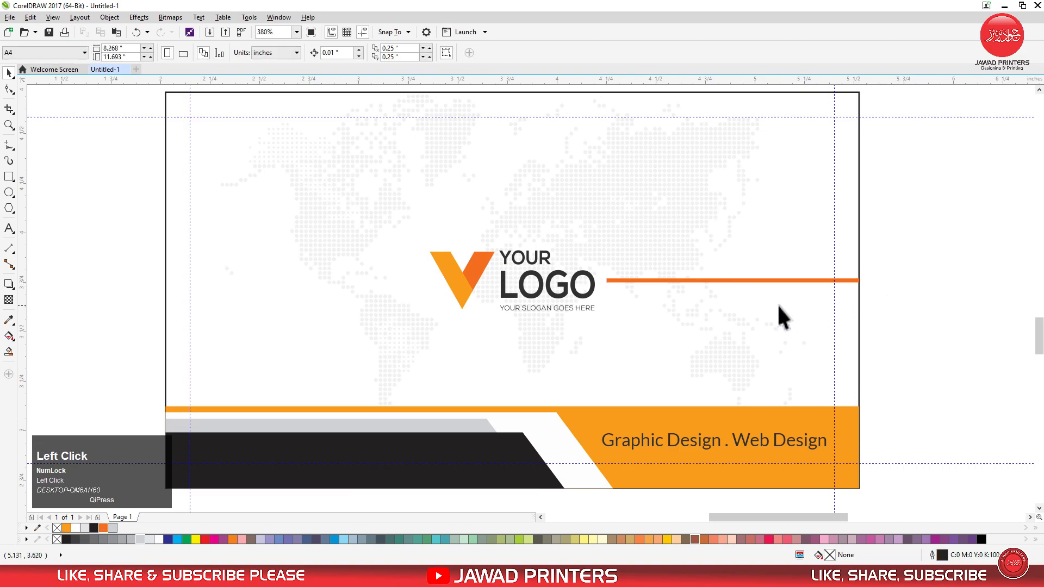
- Delete the two orange color sample rectangles beside the front card
{"action": "key", "text": "F4"}
{"action": "left_click", "coordinate": [319, 201]}
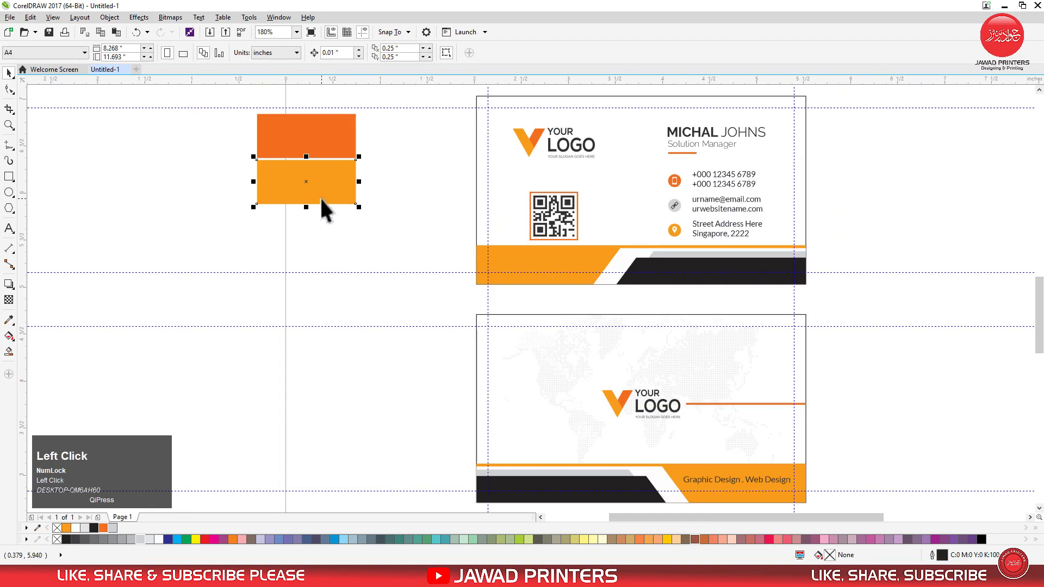
{"action": "key", "text": "Delete"}
{"action": "left_click", "coordinate": [322, 157]}
{"action": "key", "text": "Delete"}
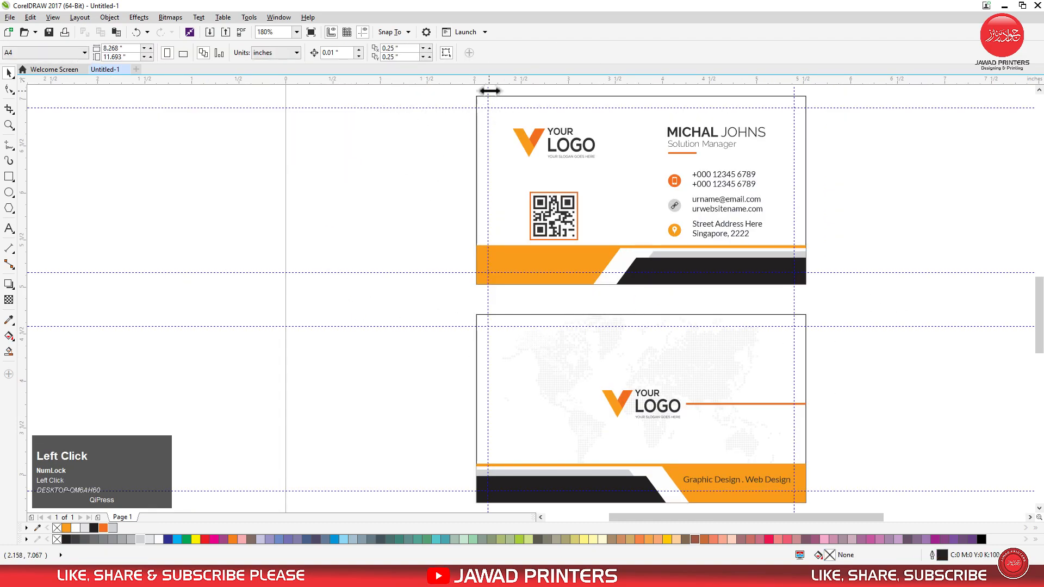
- Delete all vertical and horizontal guidelines around the two cards
{"action": "key", "text": "Delete"}
{"action": "left_click", "coordinate": [794, 89]}
{"action": "key", "text": "Delete"}
{"action": "left_click", "coordinate": [854, 109]}
{"action": "key", "text": "Delete"}
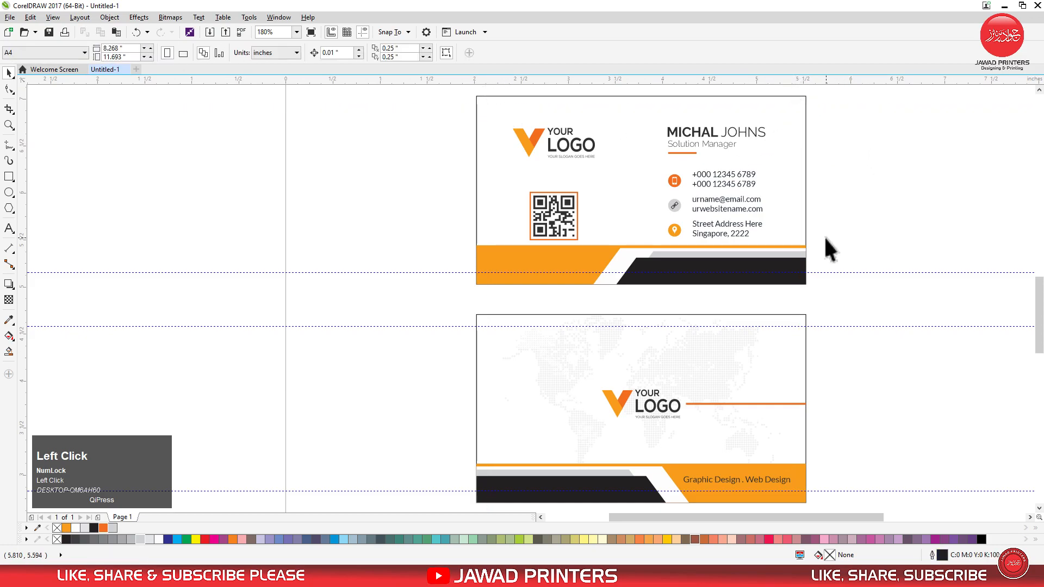
{"action": "left_click", "coordinate": [848, 273]}
{"action": "key", "text": "Delete"}
{"action": "left_click", "coordinate": [464, 326]}
{"action": "key", "text": "Delete"}
{"action": "left_click", "coordinate": [358, 490]}
{"action": "key", "text": "Delete"}
{"action": "key", "text": "F4"}
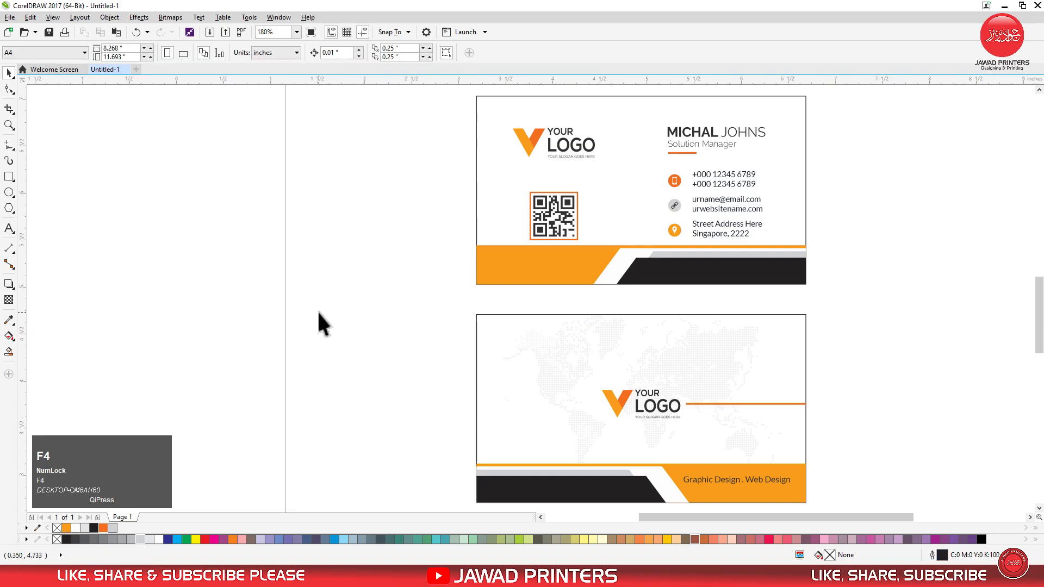